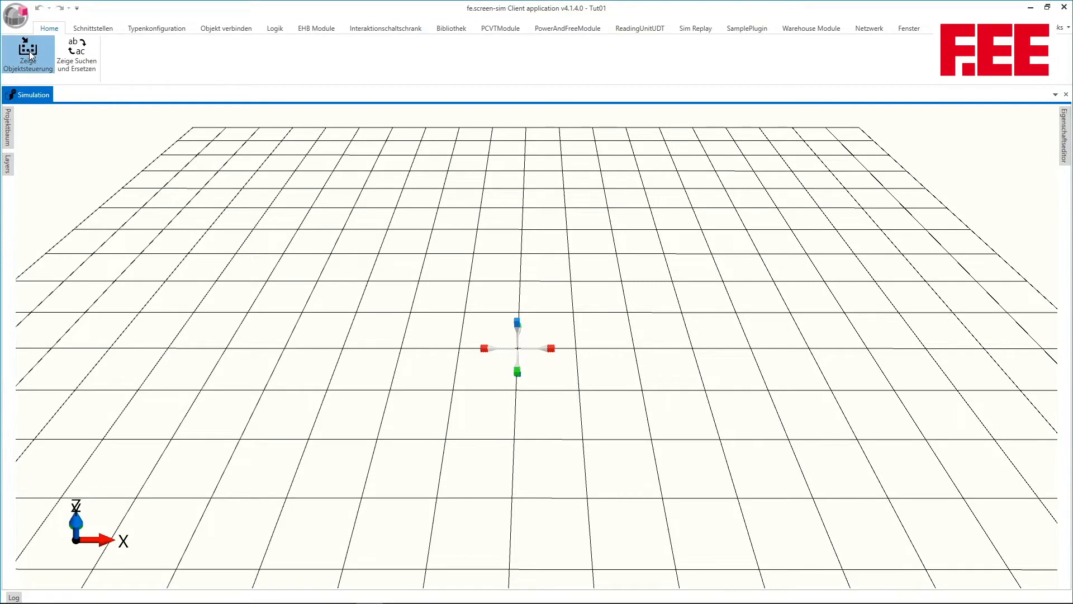
Show the object collection, filter it for "bo" and expand the insertion settings of the Boden object
{"action": "left_click", "coordinate": [29, 53]}
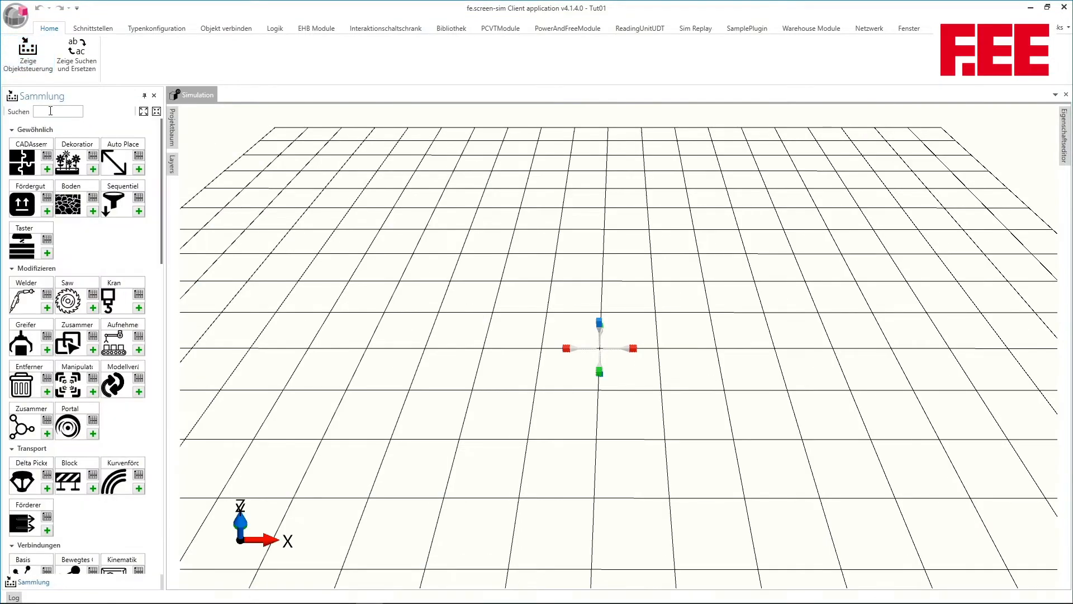
{"action": "left_click", "coordinate": [50, 110]}
{"action": "type", "text": "bo"}
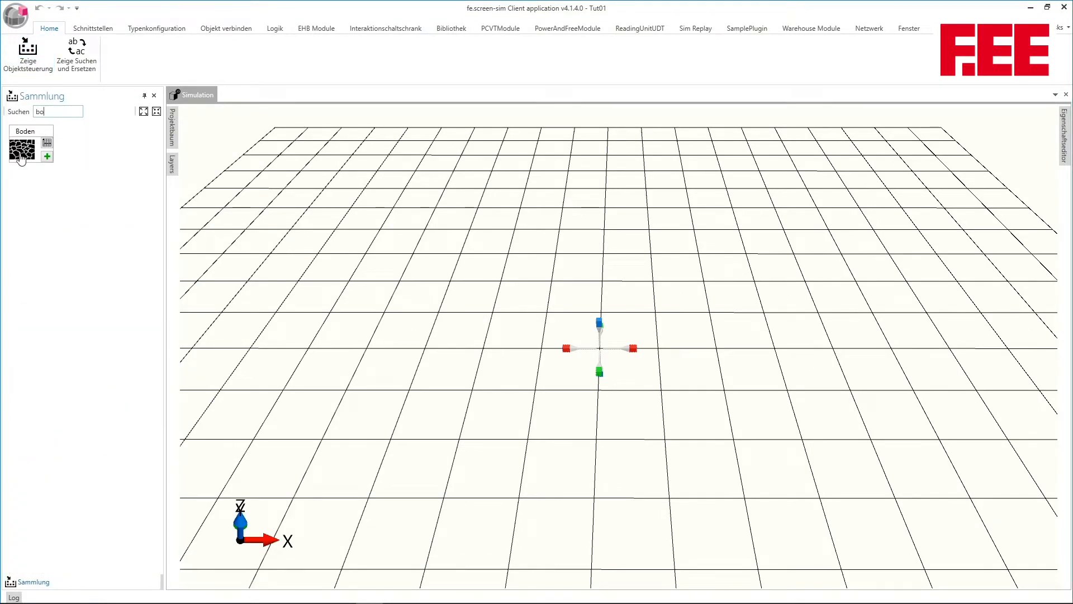
{"action": "left_click", "coordinate": [33, 151]}
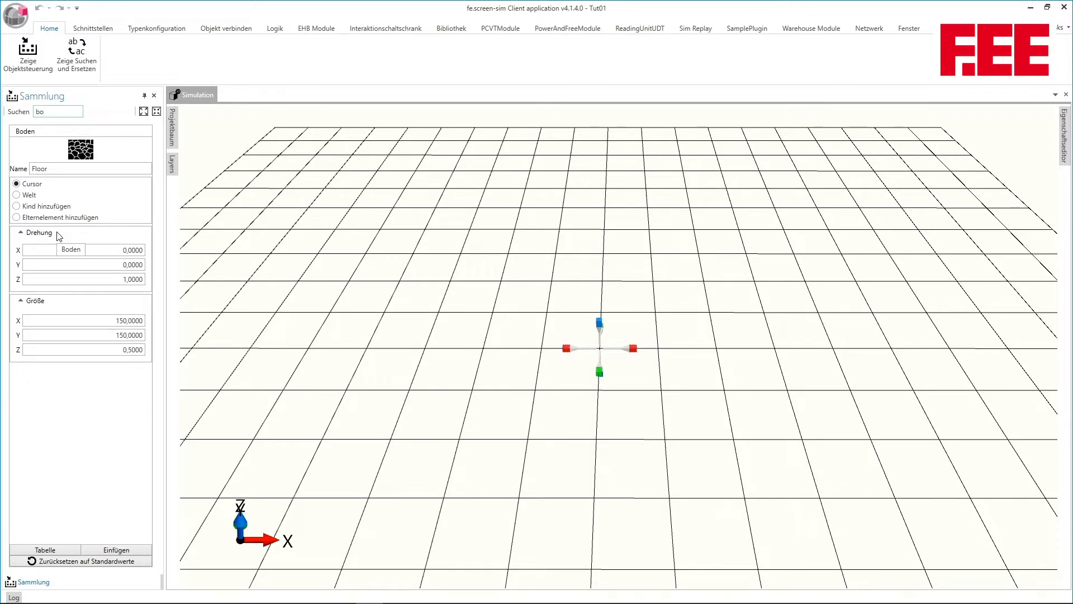
Go through the Boden placement modes Welt, Kind hinzufügen and Elternelement hinzufügen, ending back on Cursor
{"action": "left_click", "coordinate": [24, 195]}
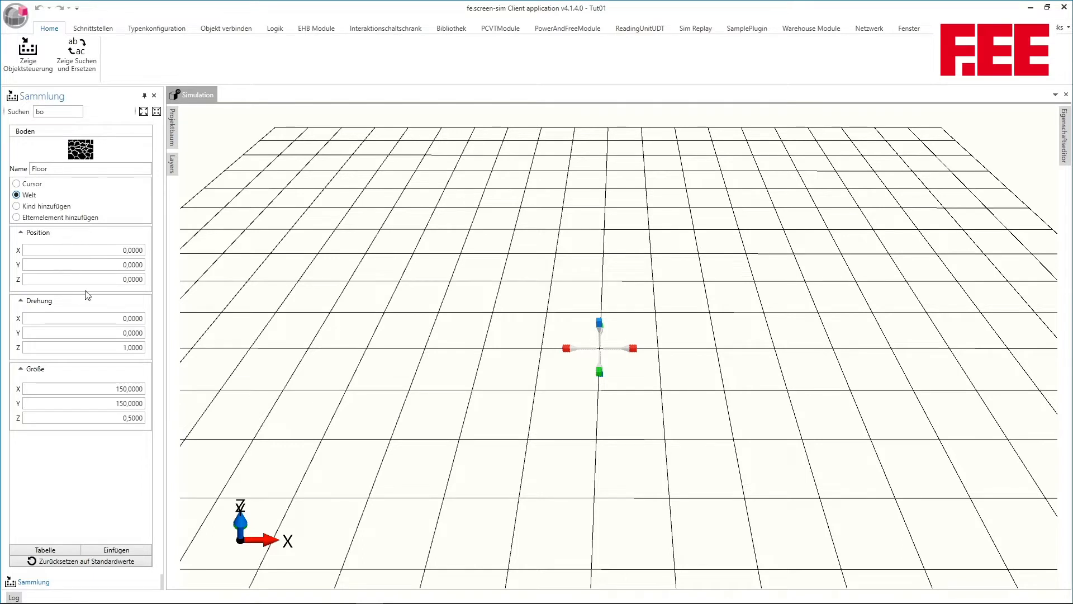
{"action": "left_click", "coordinate": [24, 206]}
{"action": "left_click", "coordinate": [16, 218]}
{"action": "left_click", "coordinate": [25, 184]}
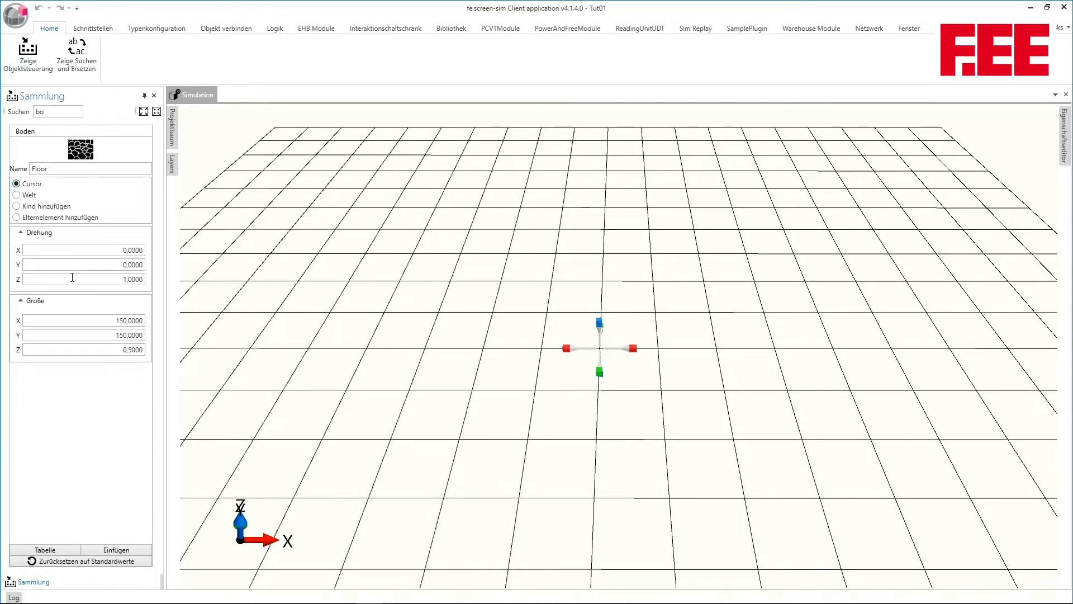
Insert the floor at the cursor with a size of 150 × 150 × 0.5
{"action": "double_click", "coordinate": [117, 320]}
{"action": "left_click", "coordinate": [118, 335]}
{"action": "double_click", "coordinate": [119, 335]}
{"action": "key", "text": "Tab"}
{"action": "left_click", "coordinate": [132, 550]}
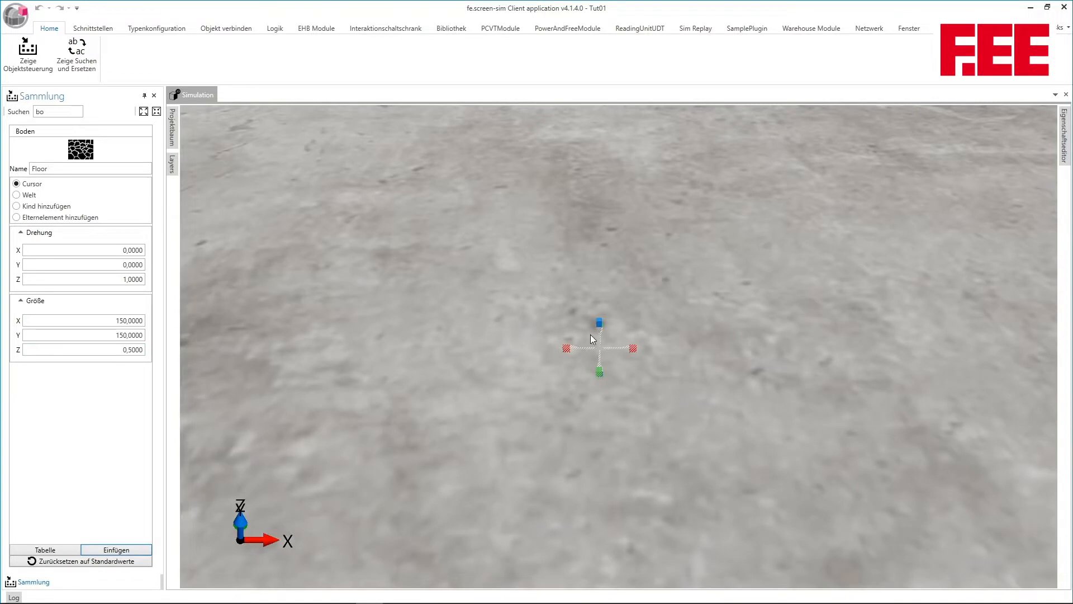
Raise the insertion cursor above the floor, filter the collection for "fö" and insert two Fördergut boxes
{"action": "left_click_drag", "start_coordinate": [598, 326], "coordinate": [656, 223]}
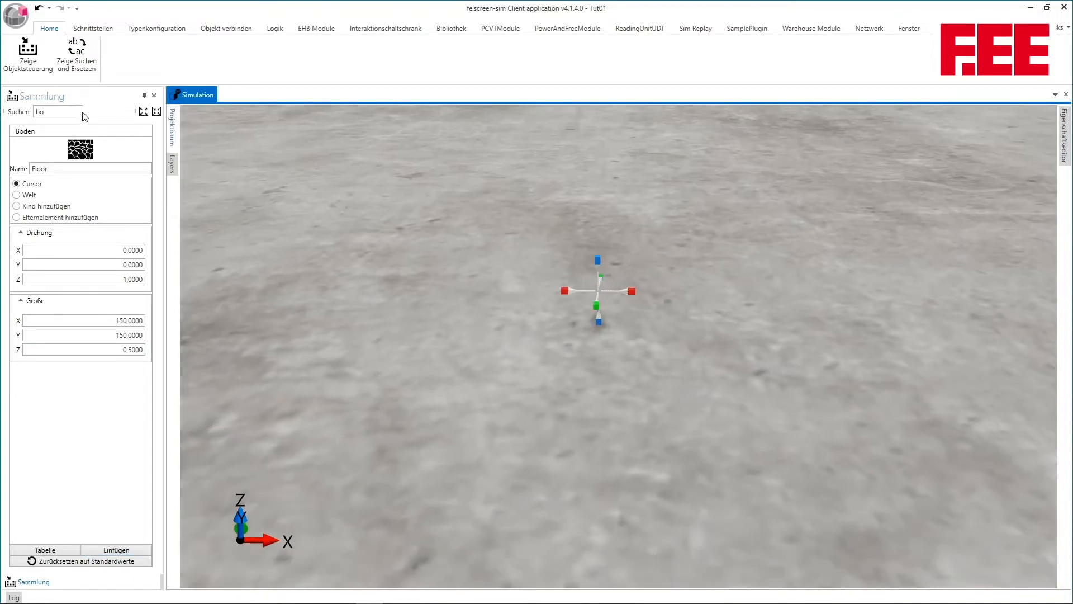
{"action": "double_click", "coordinate": [61, 112]}
{"action": "type", "text": "fö"}
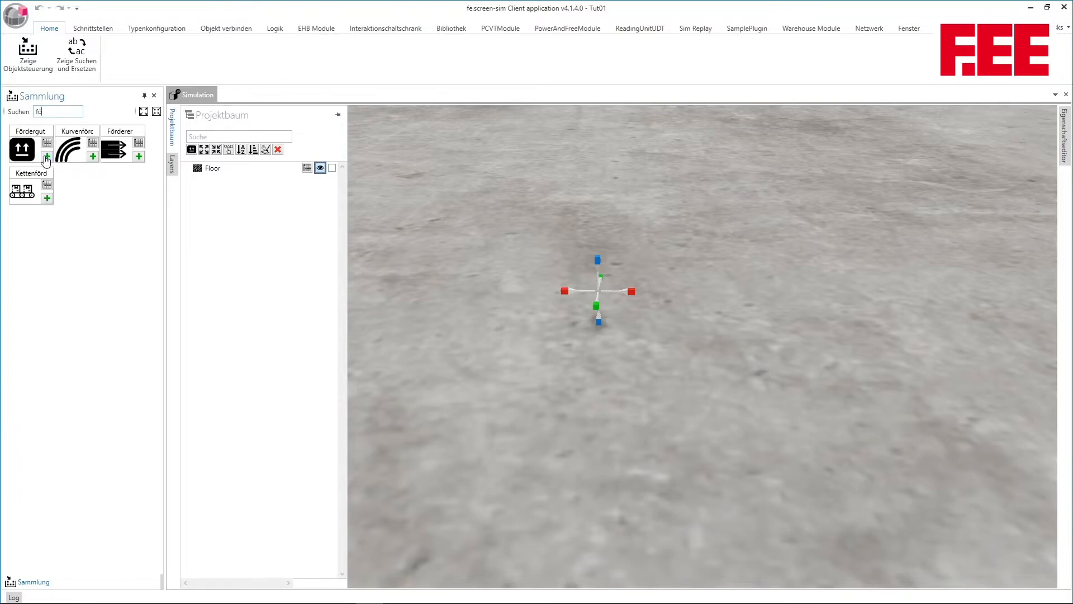
{"action": "left_click", "coordinate": [46, 157]}
{"action": "left_click", "coordinate": [46, 157]}
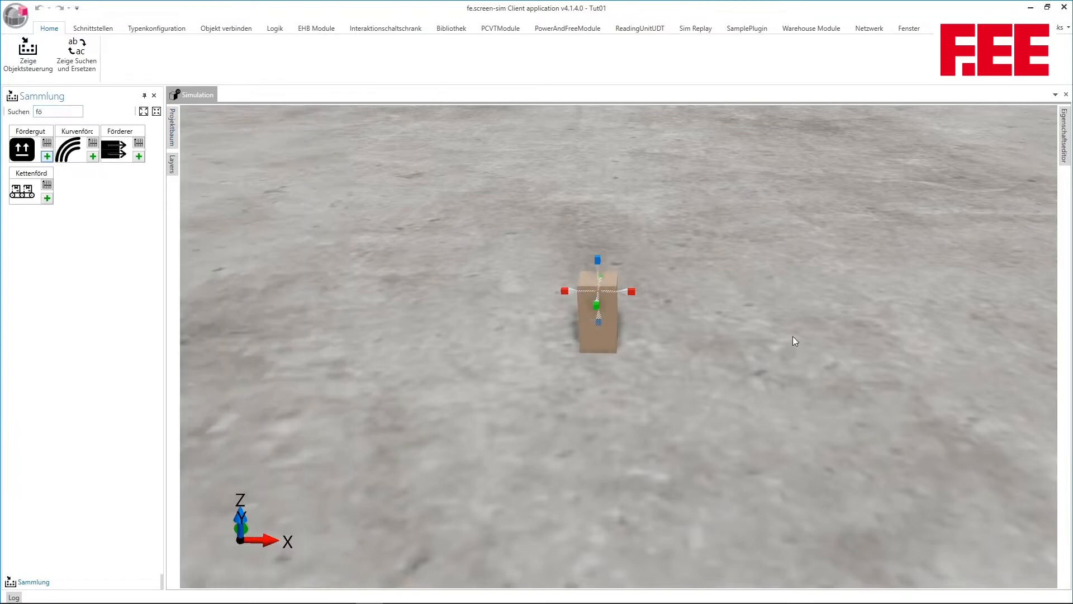
Delete the inserted Fördergut boxes from the floor
{"action": "left_click_drag", "start_coordinate": [793, 337], "coordinate": [806, 363]}
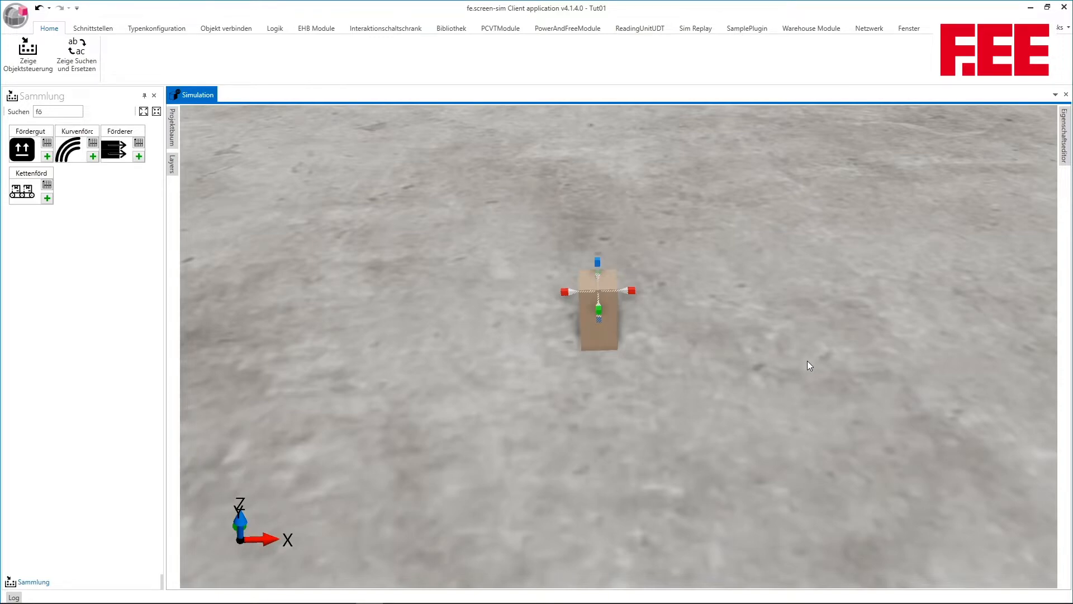
{"action": "left_click", "coordinate": [601, 328]}
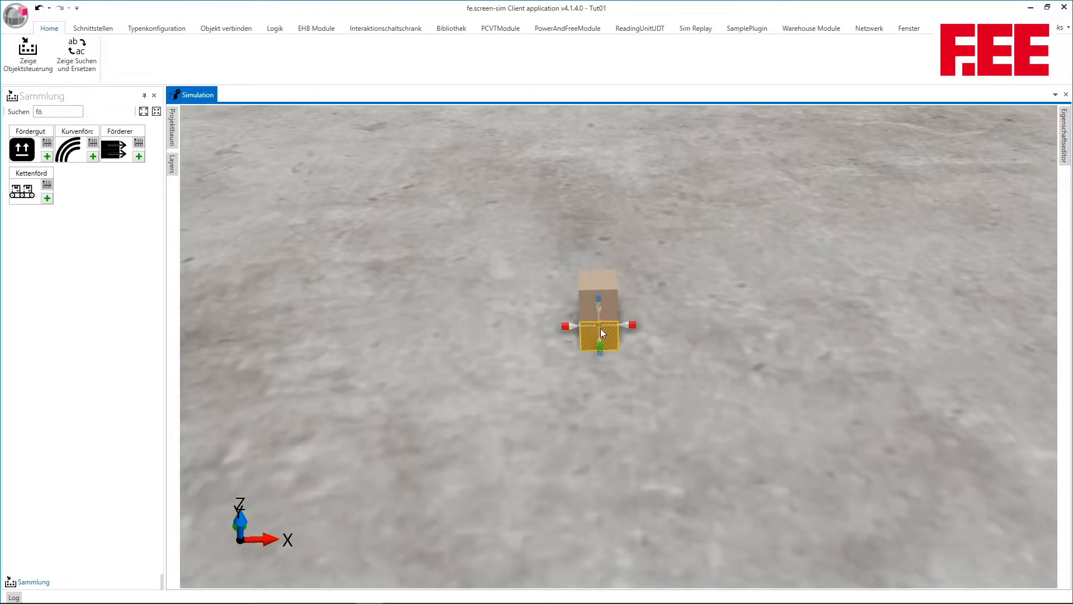
{"action": "key", "text": "Delete"}
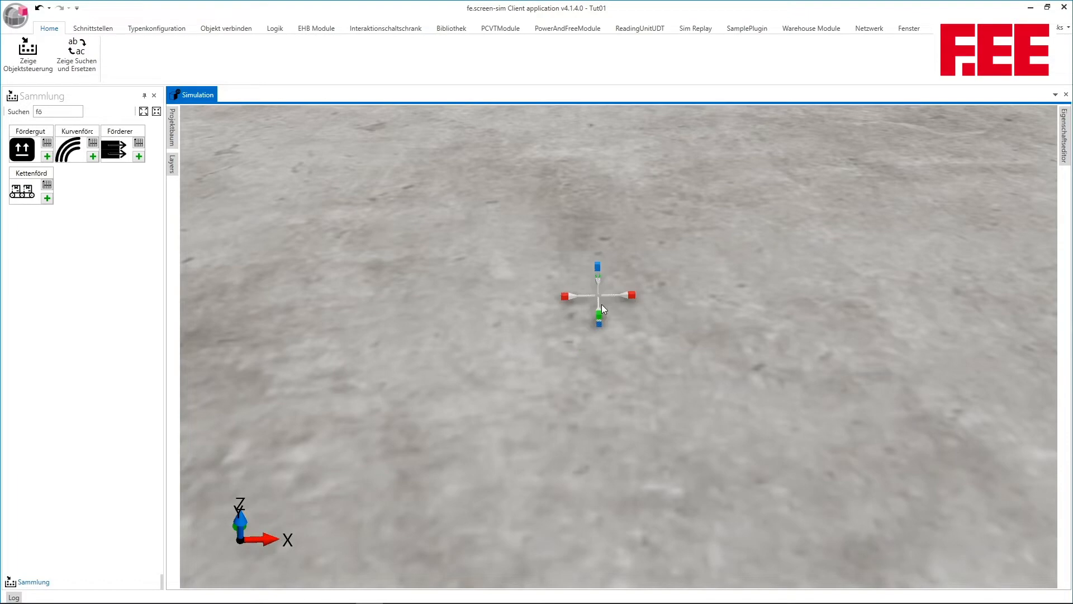
Select the floor and view its settings in the property editor
{"action": "left_click", "coordinate": [616, 364]}
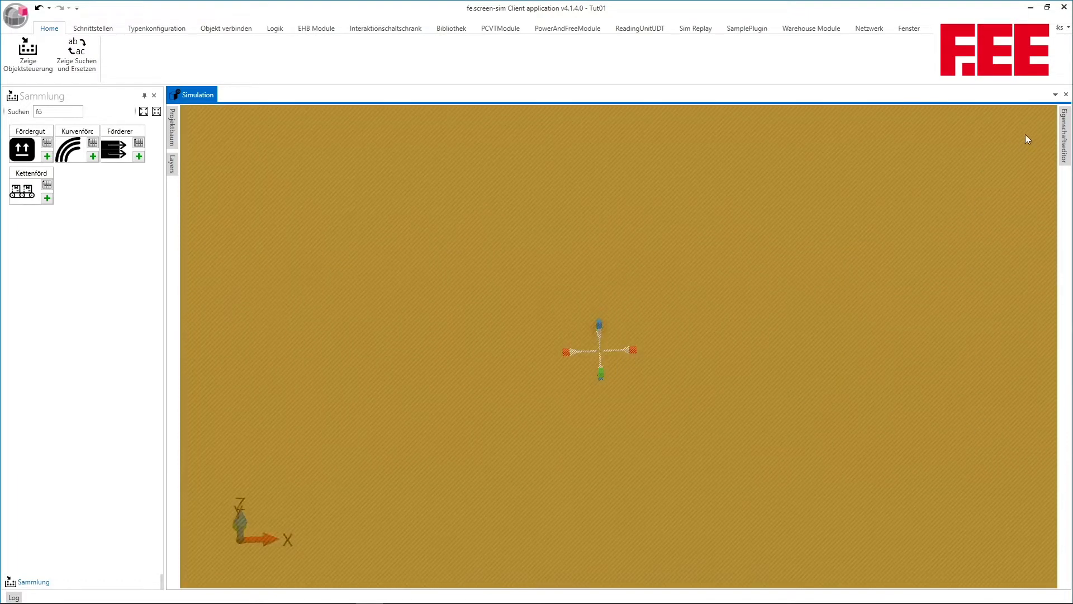
{"action": "left_click", "coordinate": [1063, 127]}
{"action": "left_click", "coordinate": [1006, 553]}
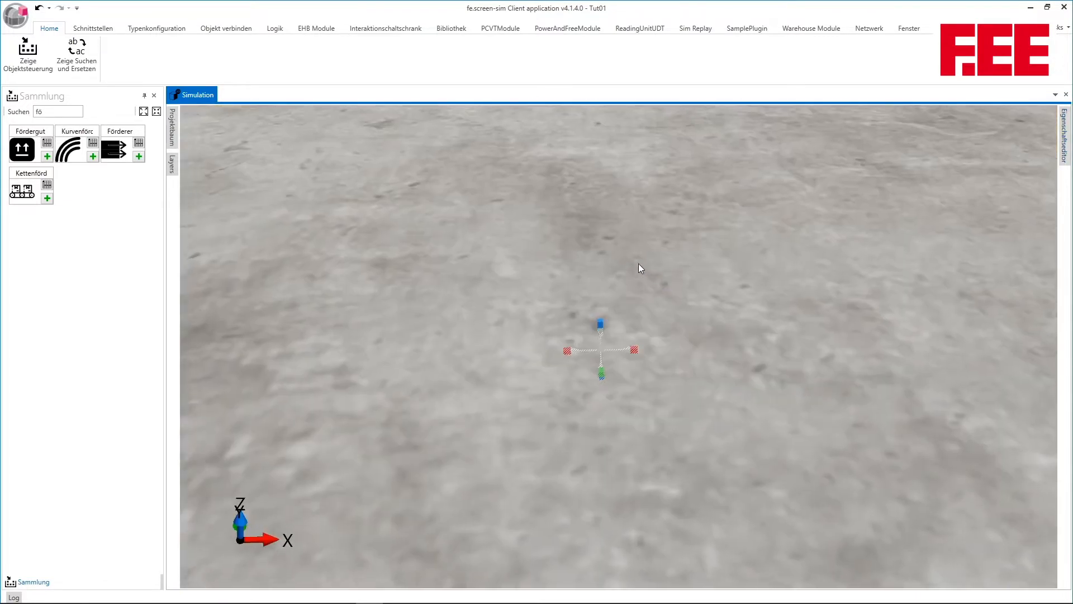
Filter the collection for "ta" and insert a Taster at the insertion cursor above the floor
{"action": "left_click_drag", "start_coordinate": [638, 263], "coordinate": [605, 228]}
{"action": "mouse_move", "coordinate": [172, 164]}
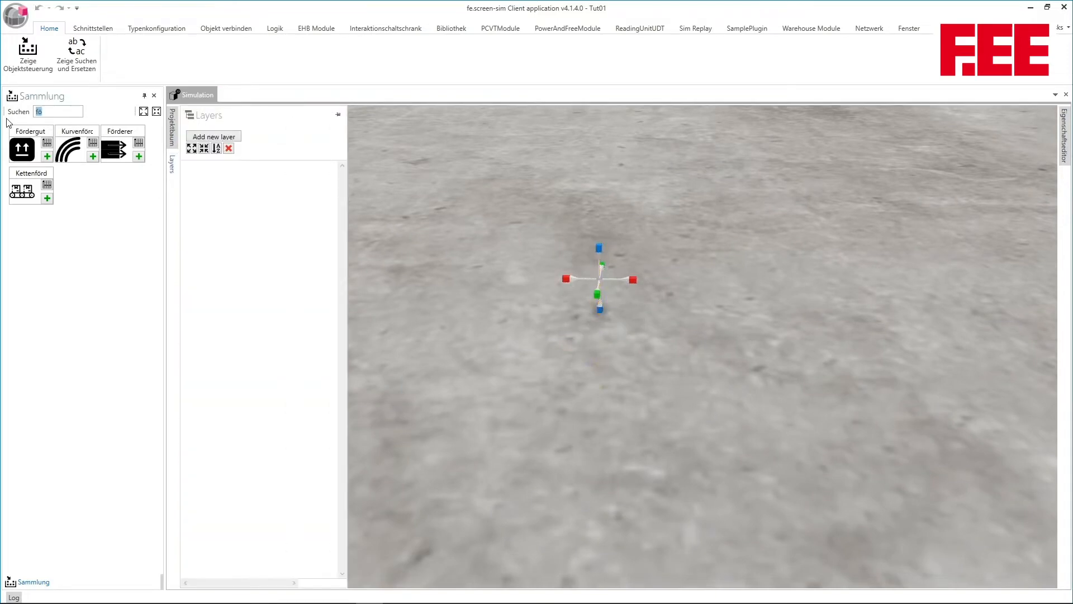
{"action": "left_click", "coordinate": [68, 112]}
{"action": "type", "text": "ta"}
{"action": "left_click", "coordinate": [47, 156]}
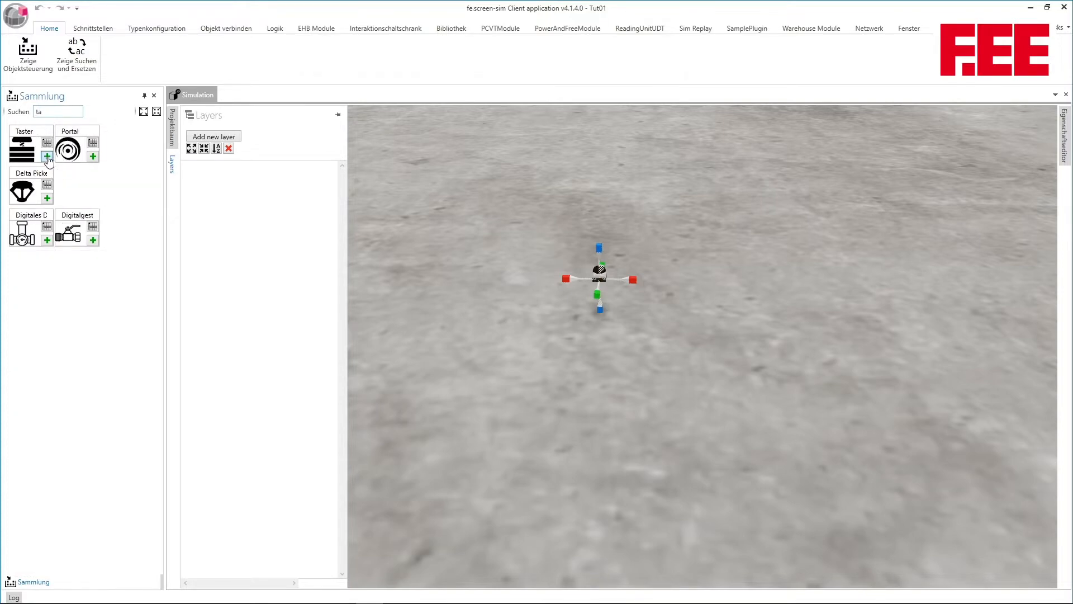
Create an empty logic diagram and place the Floor and Taster blocks in it, with the Taster left of the Floor
{"action": "left_click", "coordinate": [274, 29]}
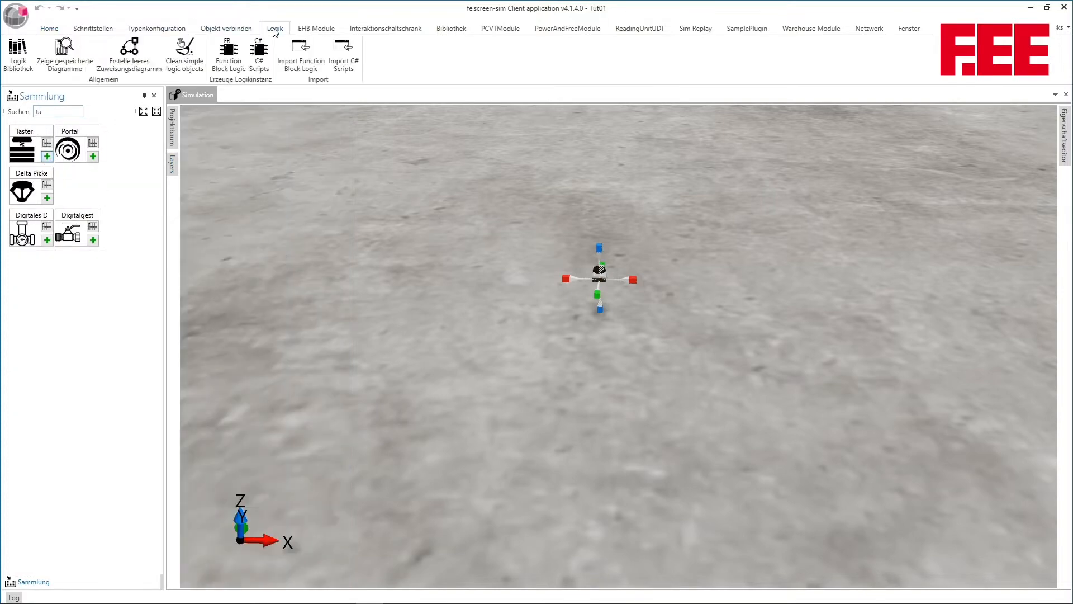
{"action": "left_click", "coordinate": [133, 53]}
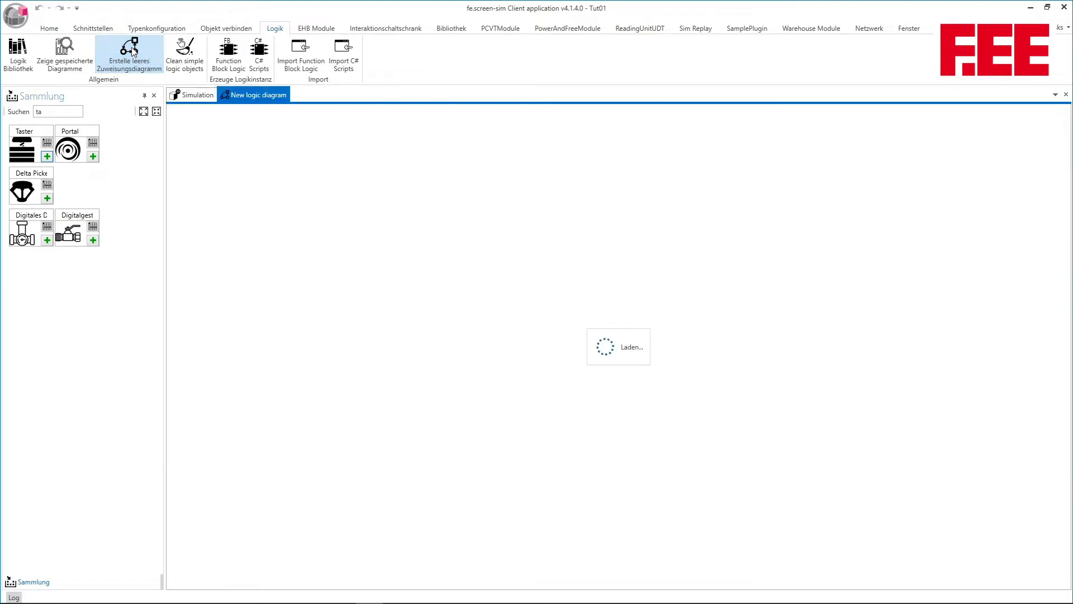
{"action": "mouse_move", "coordinate": [172, 142]}
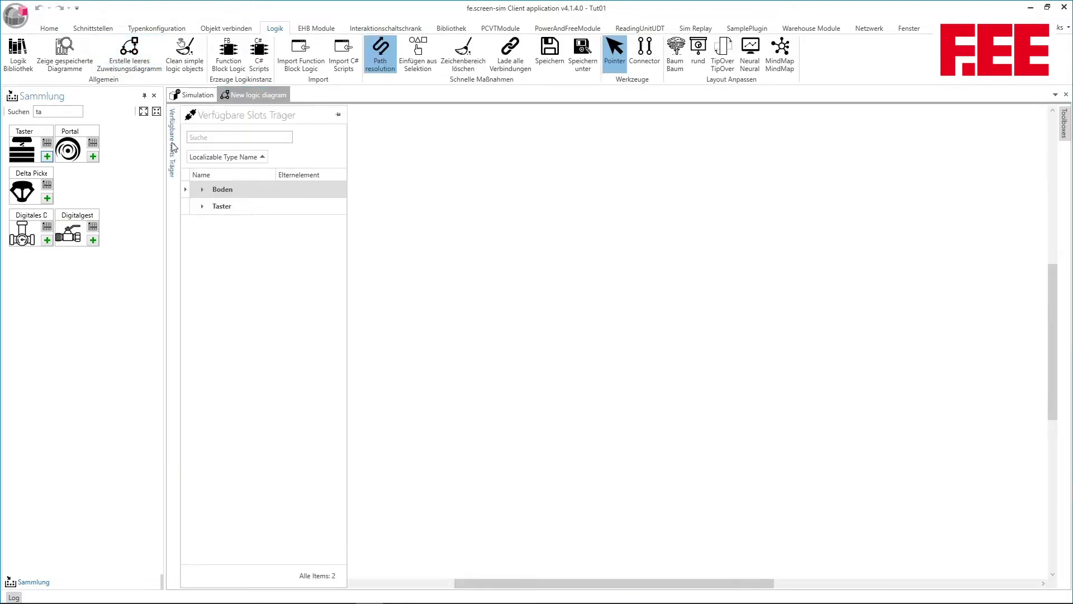
{"action": "left_click", "coordinate": [202, 190]}
{"action": "left_click_drag", "start_coordinate": [220, 210], "coordinate": [570, 181]}
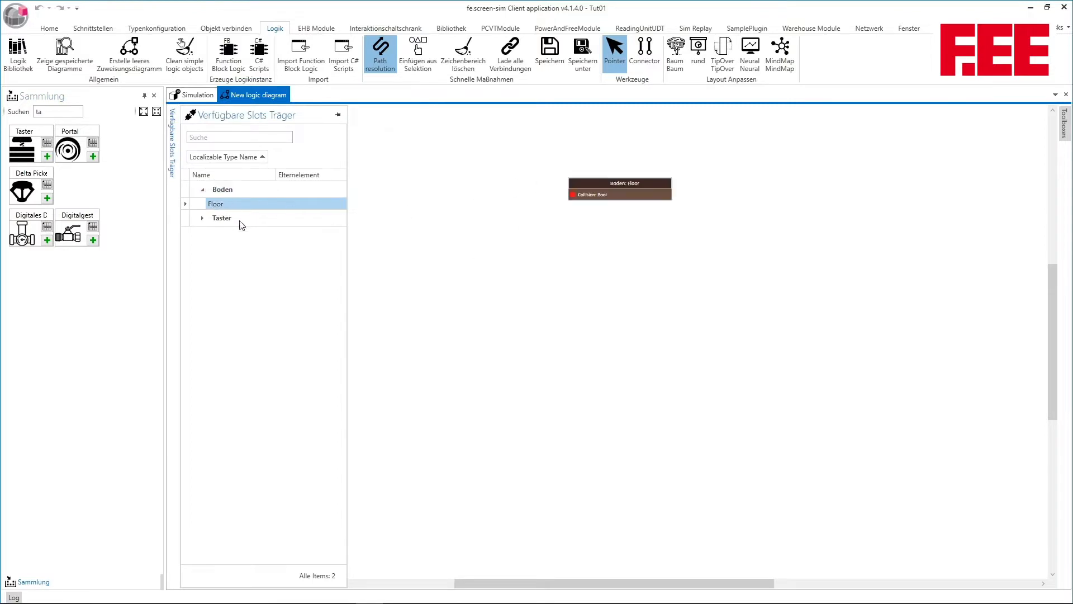
{"action": "left_click", "coordinate": [202, 218]}
{"action": "left_click_drag", "start_coordinate": [219, 235], "coordinate": [419, 178]}
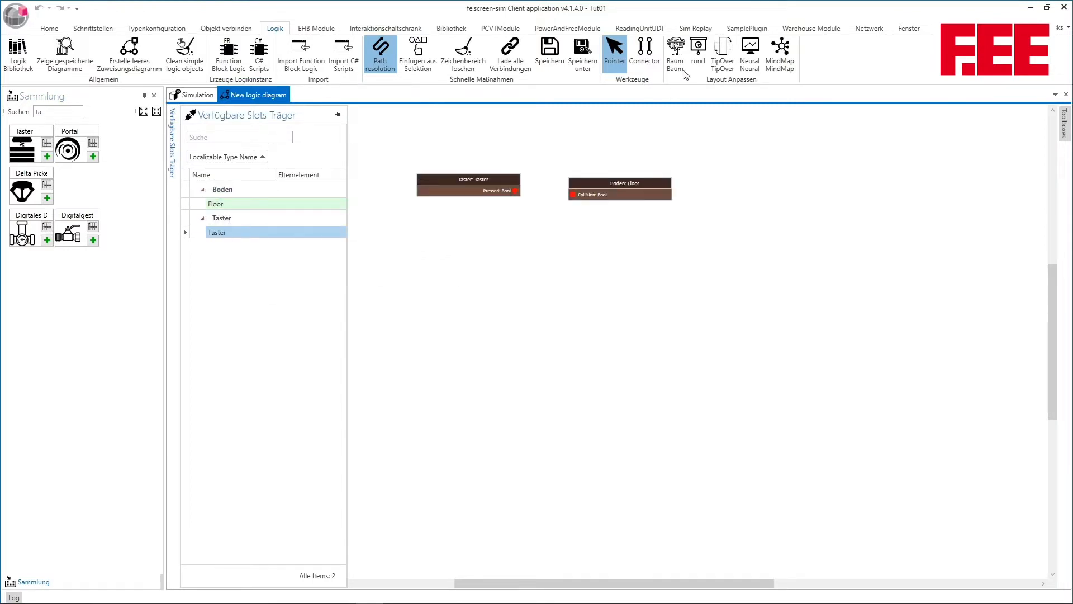
Connect the Taster's Pressed output to the Floor's Collision input and return to the simulation view
{"action": "left_click", "coordinate": [644, 53]}
{"action": "left_click_drag", "start_coordinate": [515, 190], "coordinate": [572, 194]}
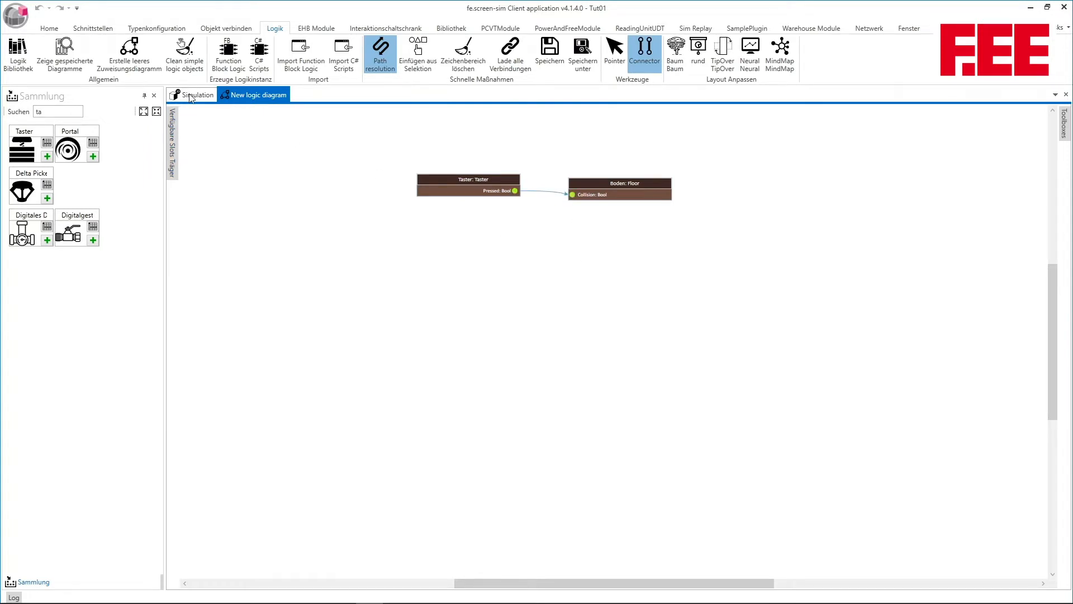
{"action": "left_click", "coordinate": [191, 96]}
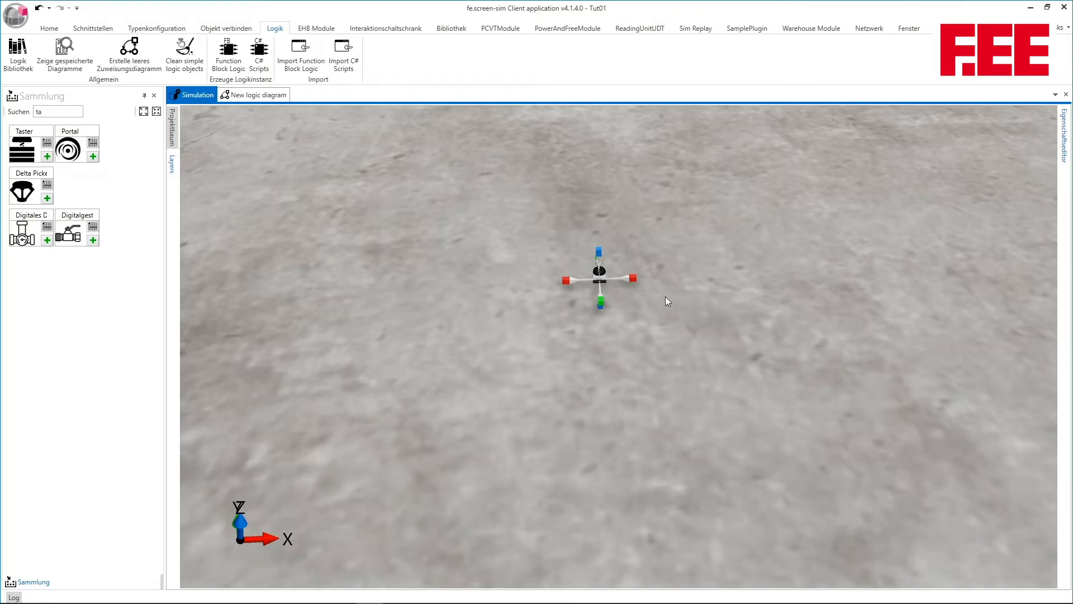
Move the insertion cursor along X away from the Taster, filter the collection for "fö" and insert a Fördergut there
{"action": "left_click_drag", "start_coordinate": [634, 280], "coordinate": [805, 268]}
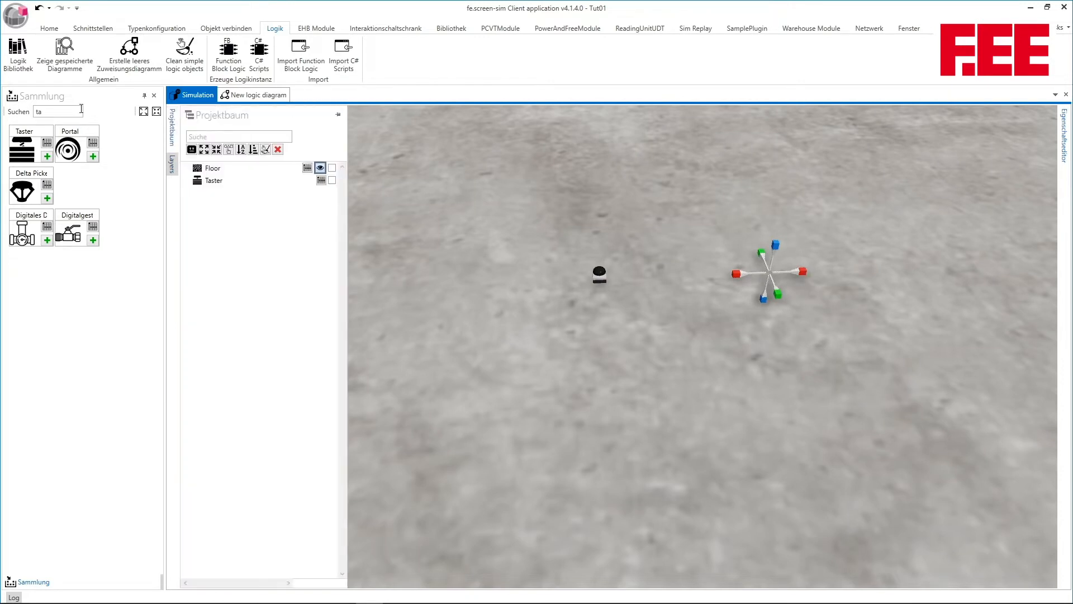
{"action": "double_click", "coordinate": [38, 112]}
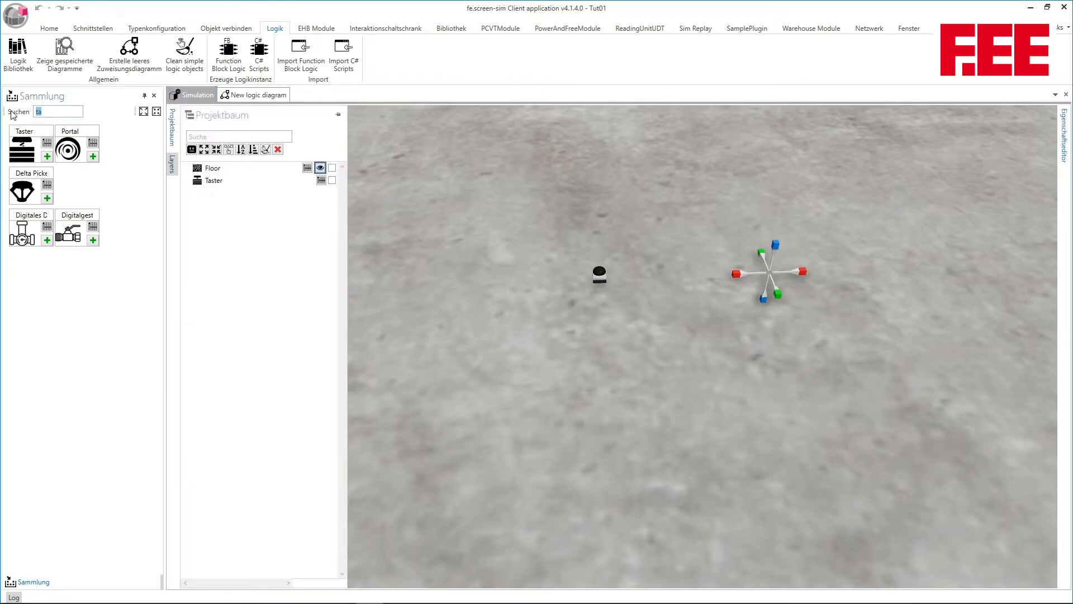
{"action": "type", "text": "fö"}
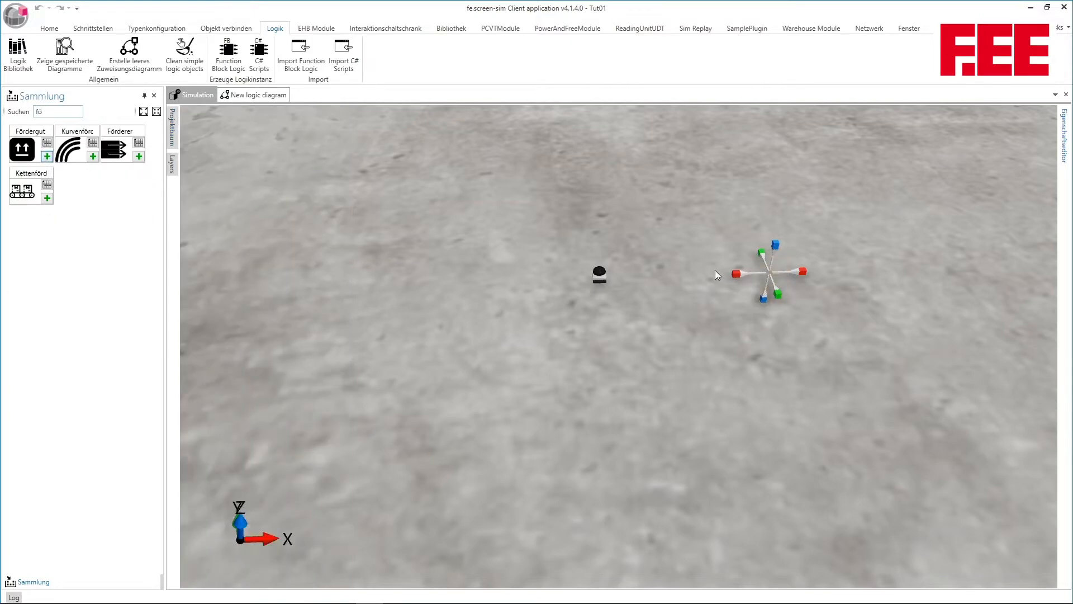
{"action": "left_click_drag", "start_coordinate": [713, 300], "coordinate": [698, 261]}
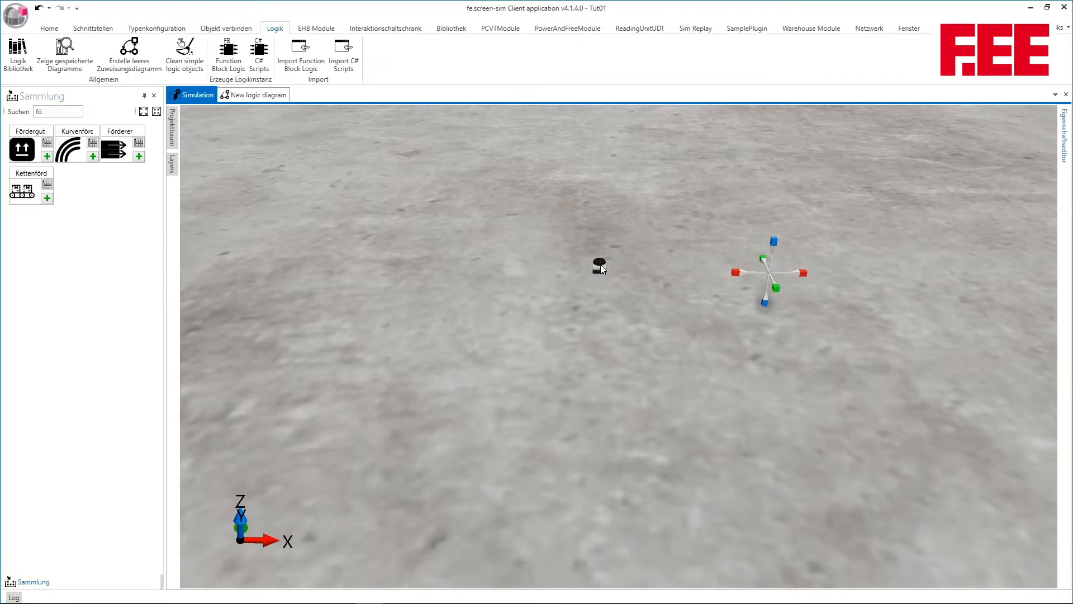
{"action": "left_click", "coordinate": [47, 156]}
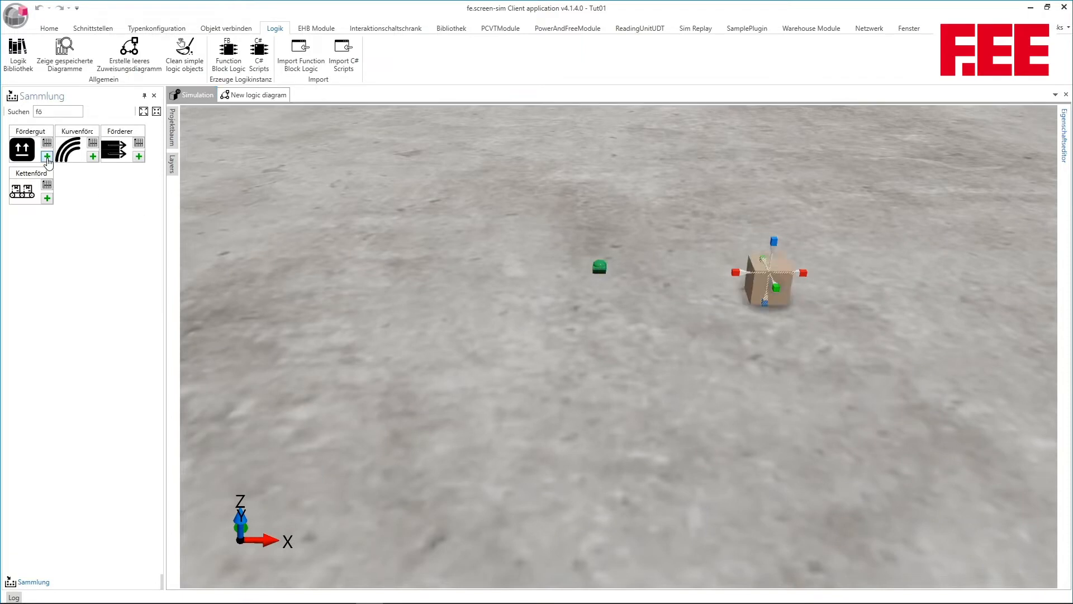
Insert another Fördergut at the cursor and operate the Taster to test the floor's collision
{"action": "left_click_drag", "start_coordinate": [815, 326], "coordinate": [686, 342]}
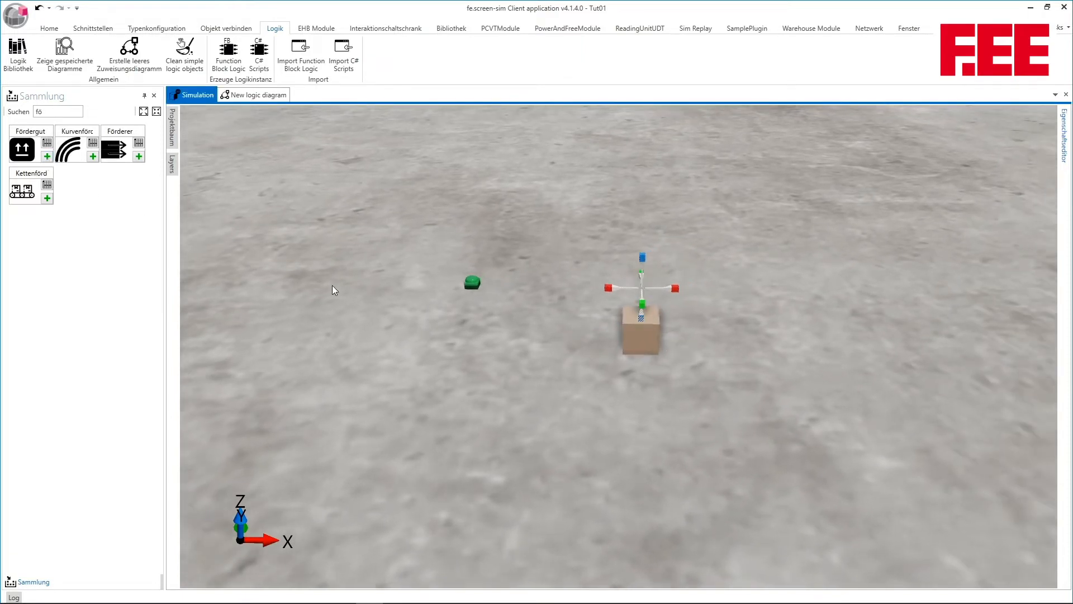
{"action": "left_click", "coordinate": [47, 156]}
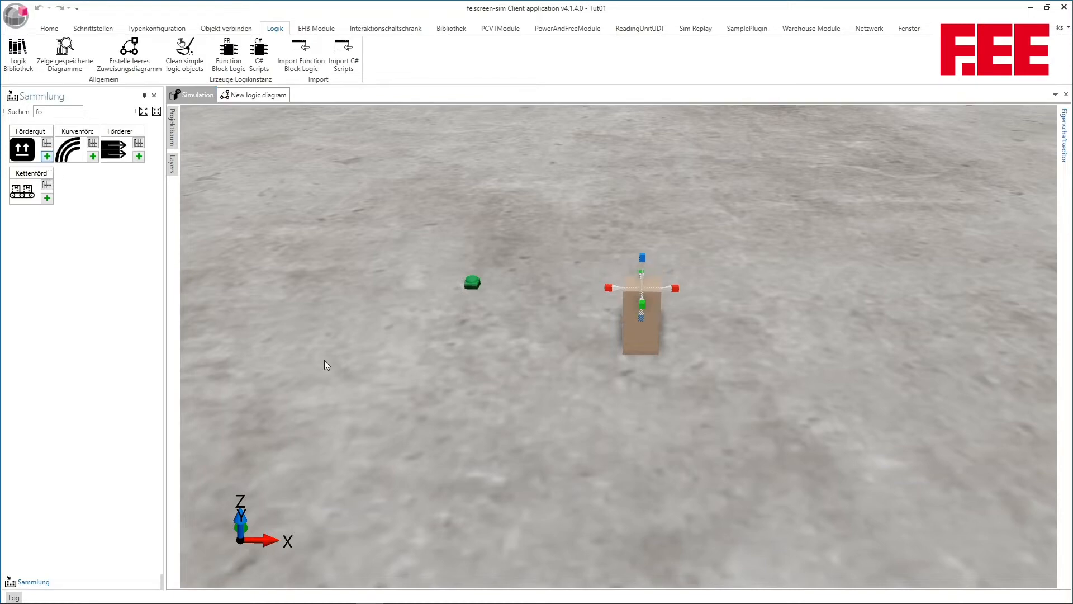
{"action": "left_click", "coordinate": [472, 283]}
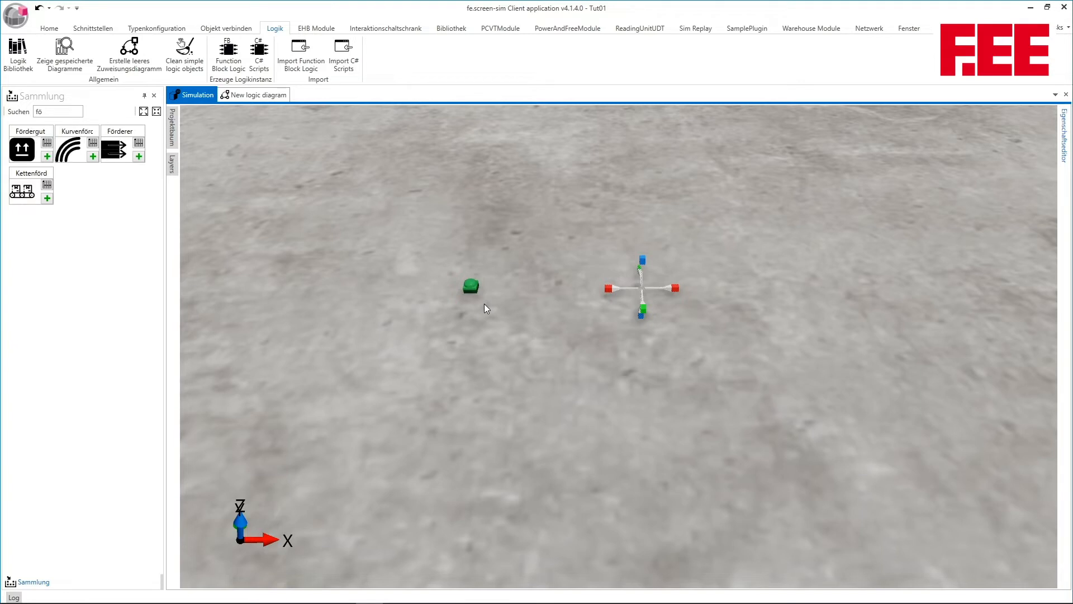
Add Layout.png as a new material for the floor, apply it to the model and display the current texture
{"action": "left_click", "coordinate": [624, 337]}
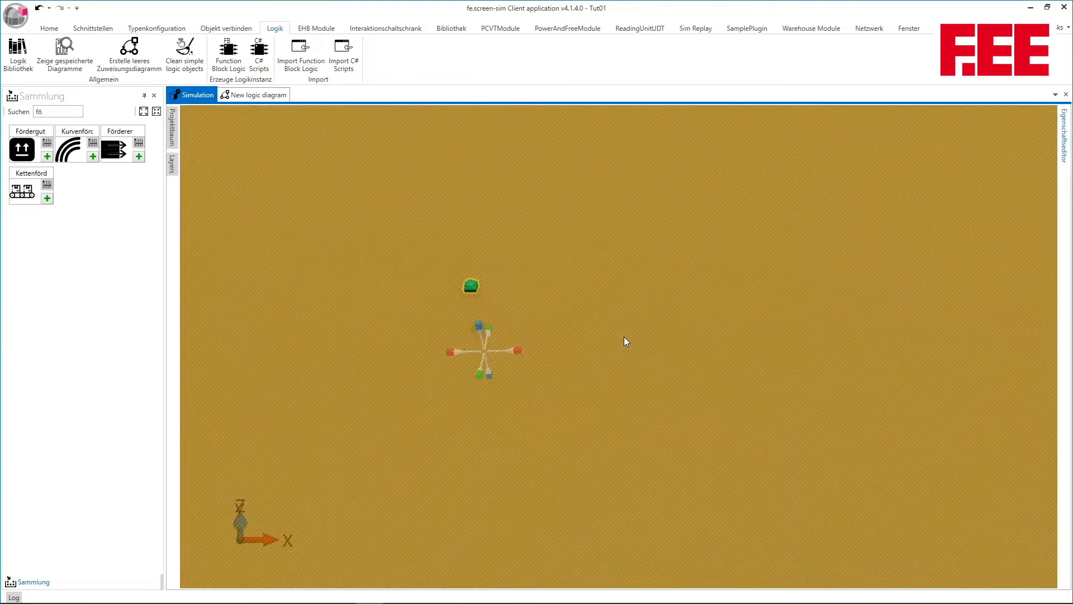
{"action": "left_click", "coordinate": [1064, 137]}
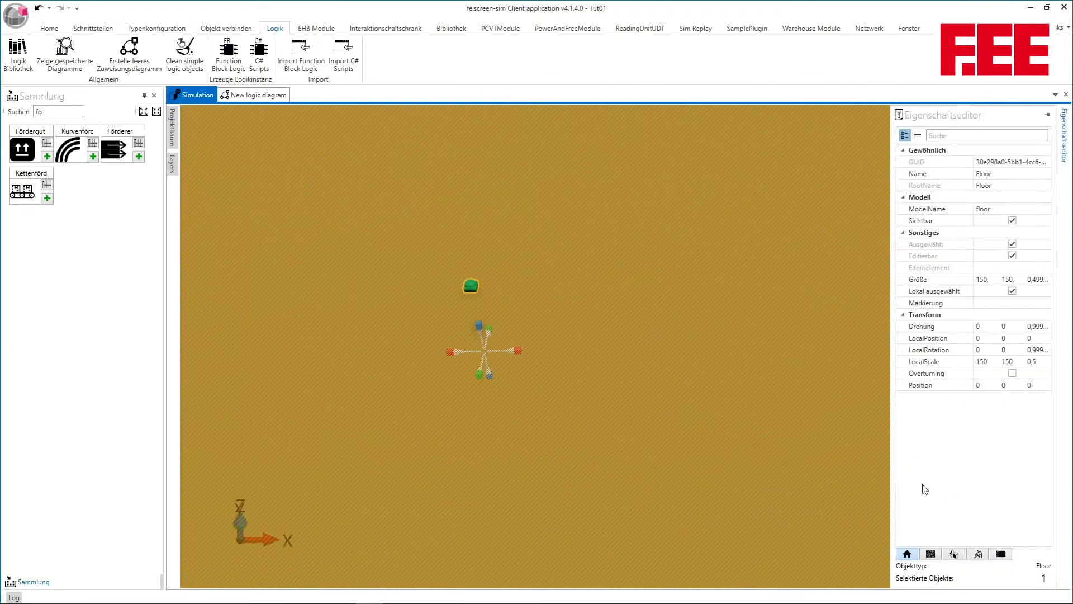
{"action": "left_click", "coordinate": [930, 554]}
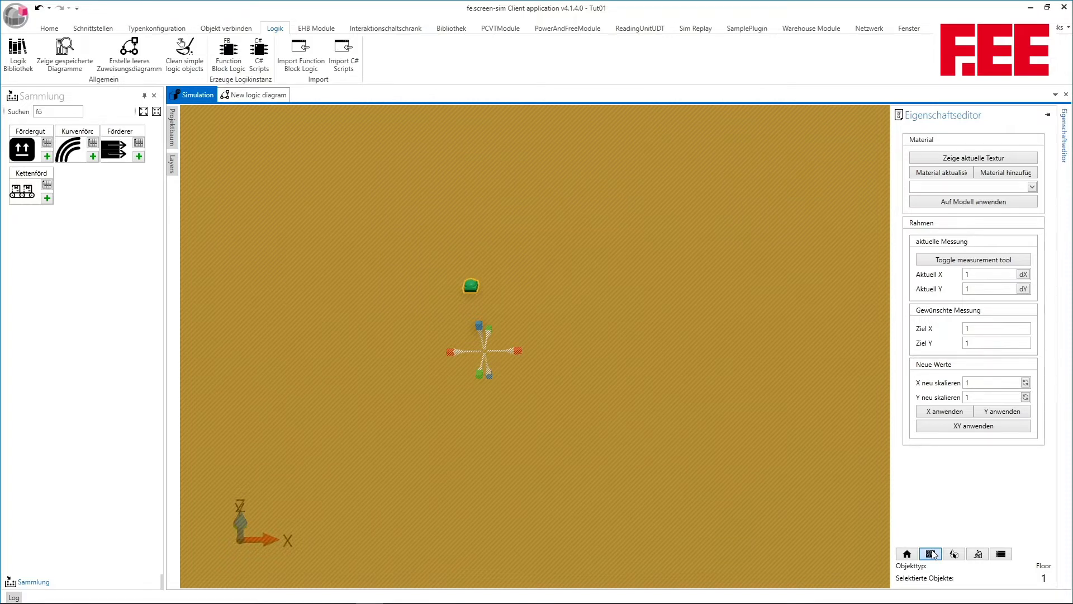
{"action": "left_click", "coordinate": [1000, 173]}
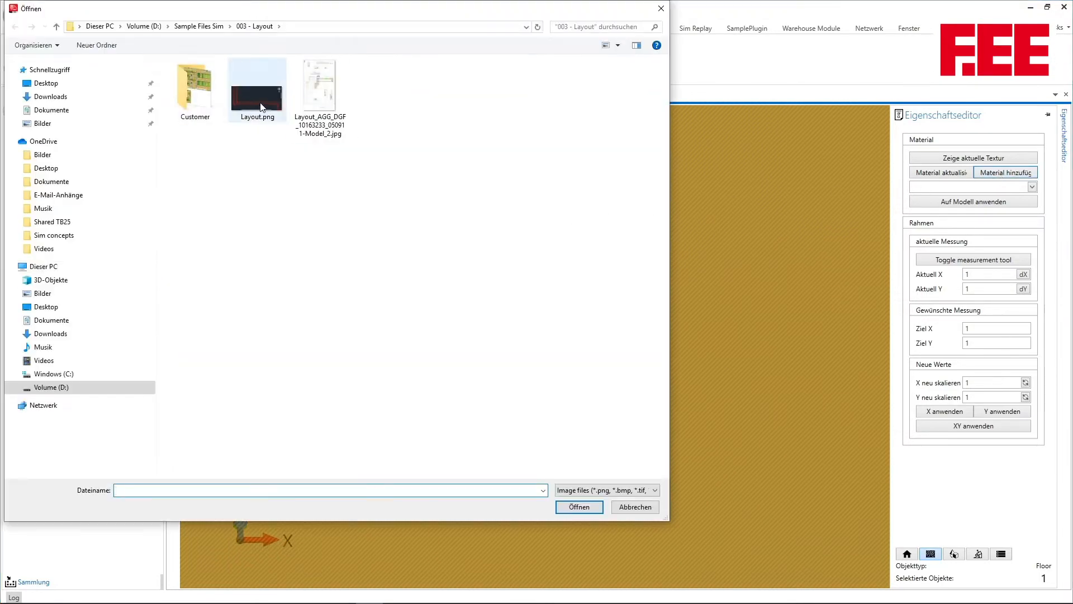
{"action": "double_click", "coordinate": [262, 110]}
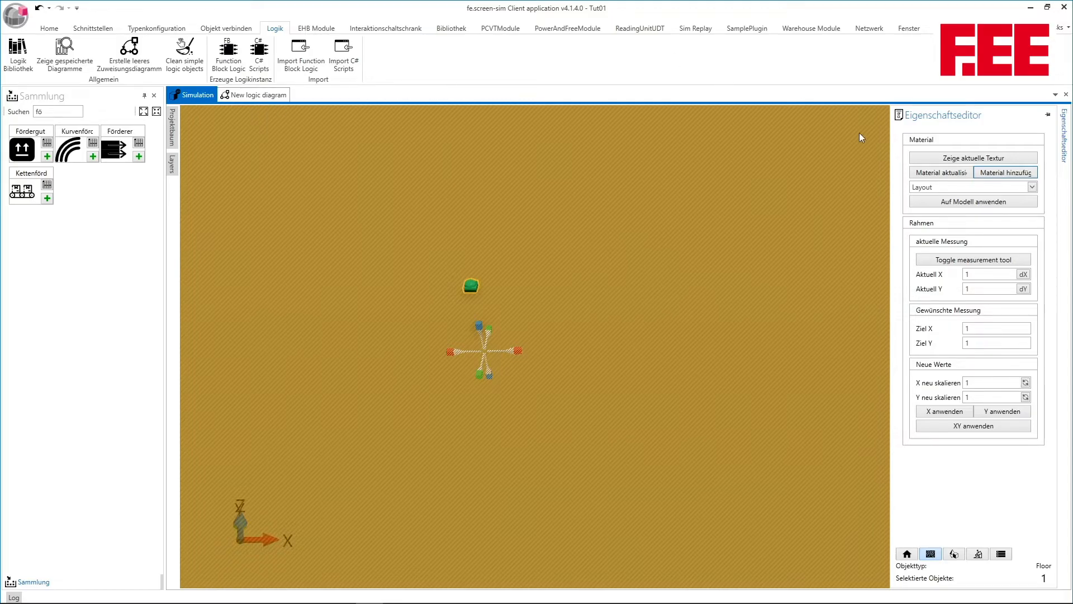
{"action": "left_click", "coordinate": [999, 205]}
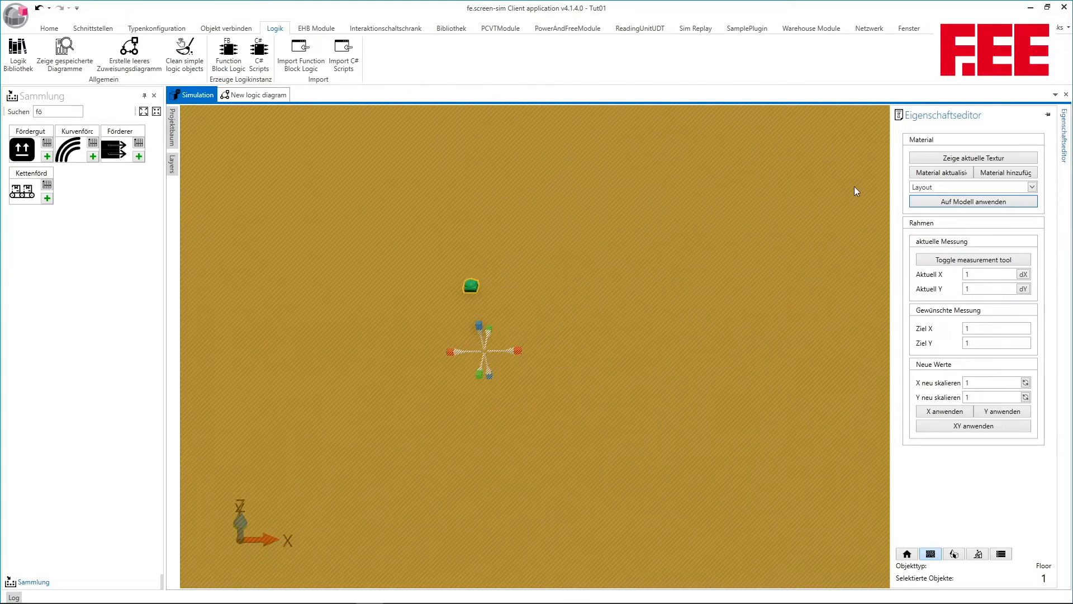
{"action": "left_click", "coordinate": [1010, 159]}
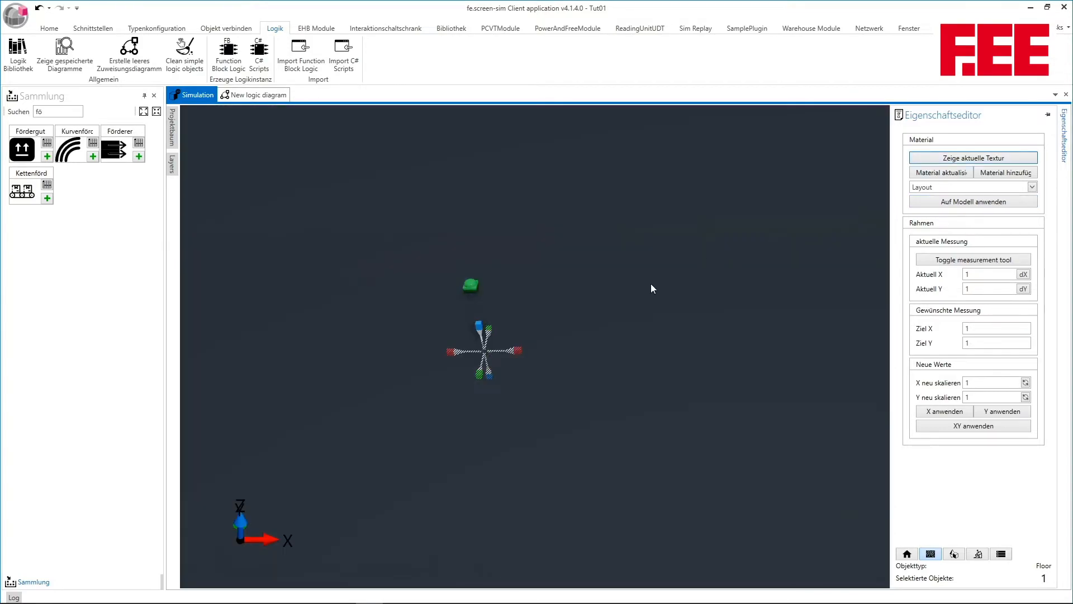
Examine how the conveyor layout image is spread across the floor
{"action": "scroll", "coordinate": [651, 283], "scroll_direction": "down", "scroll_amount": 5}
{"action": "left_click_drag", "start_coordinate": [684, 388], "coordinate": [612, 287]}
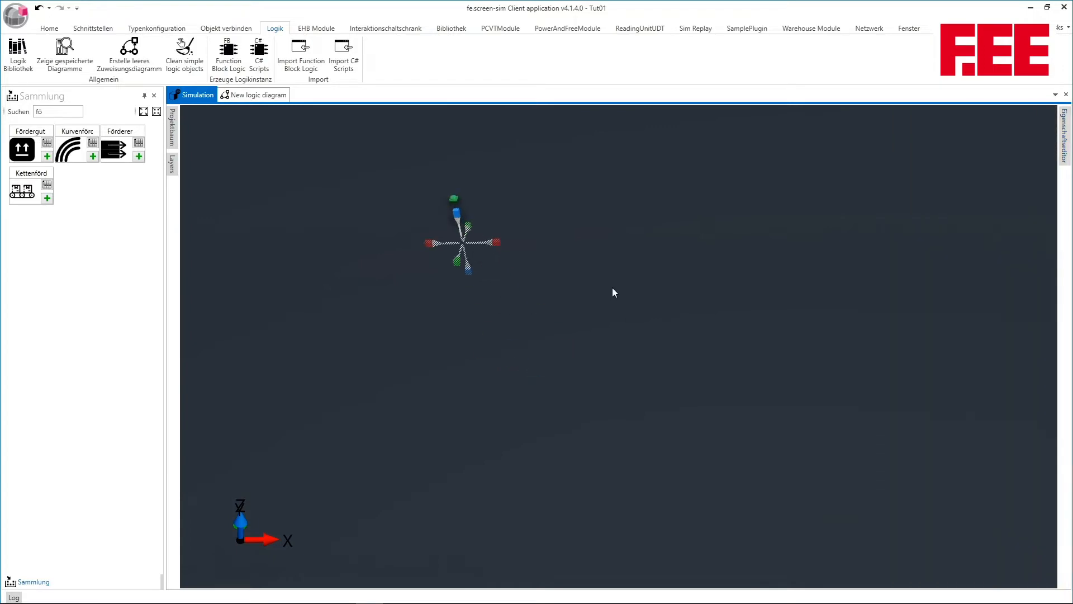
{"action": "scroll", "coordinate": [614, 293], "scroll_direction": "down", "scroll_amount": 3}
{"action": "scroll", "coordinate": [628, 294], "scroll_direction": "down", "scroll_amount": 5}
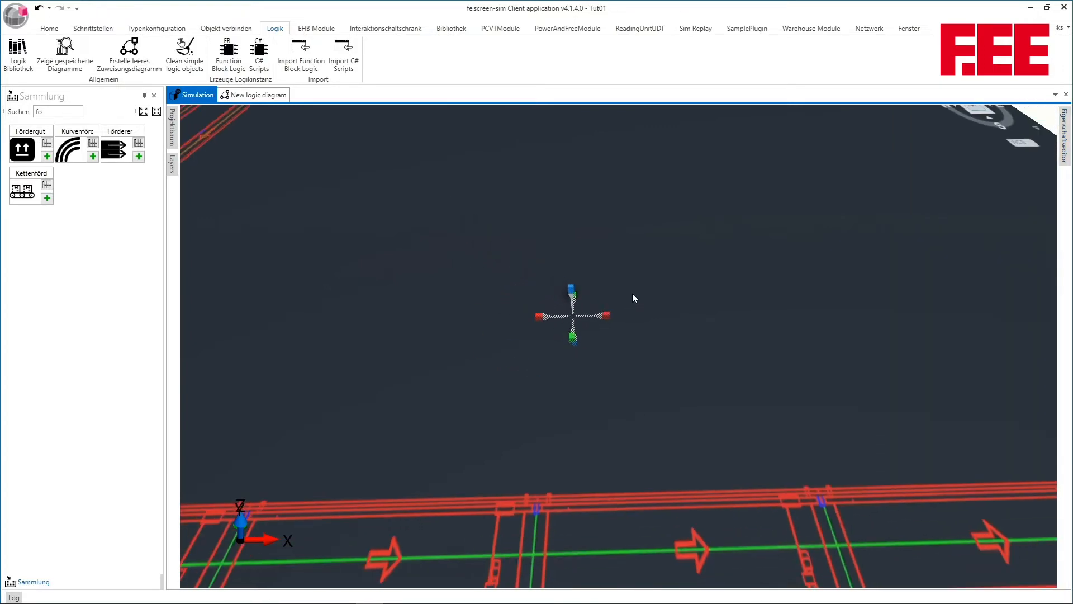
{"action": "left_click_drag", "start_coordinate": [695, 354], "coordinate": [713, 295]}
{"action": "scroll", "coordinate": [713, 296], "scroll_direction": "down", "scroll_amount": 3}
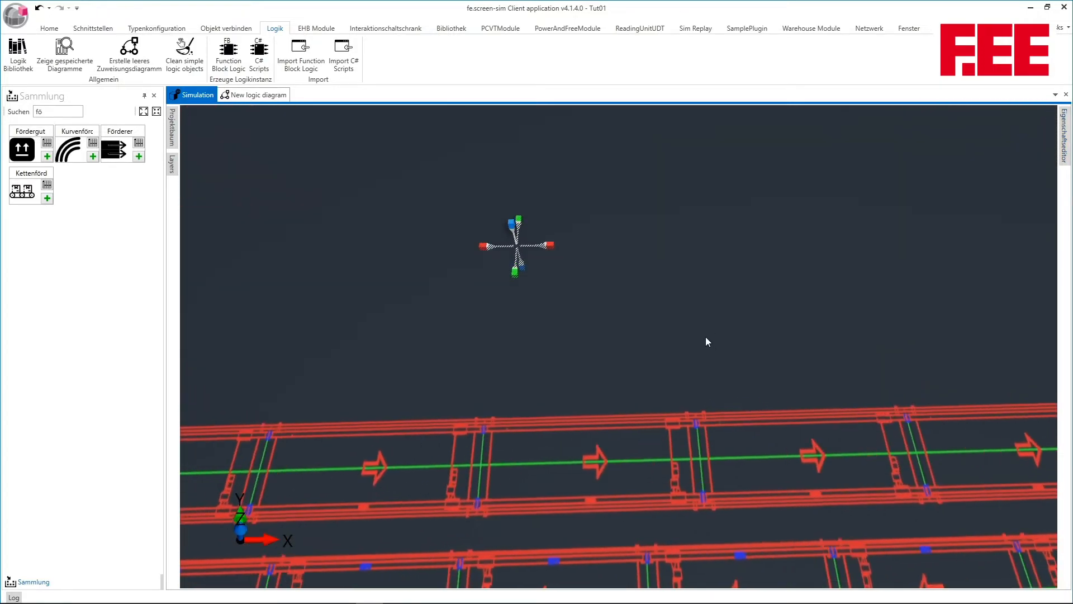
{"action": "left_click_drag", "start_coordinate": [705, 336], "coordinate": [719, 242]}
{"action": "scroll", "coordinate": [710, 237], "scroll_direction": "down", "scroll_amount": 4}
{"action": "scroll", "coordinate": [720, 242], "scroll_direction": "down", "scroll_amount": 1}
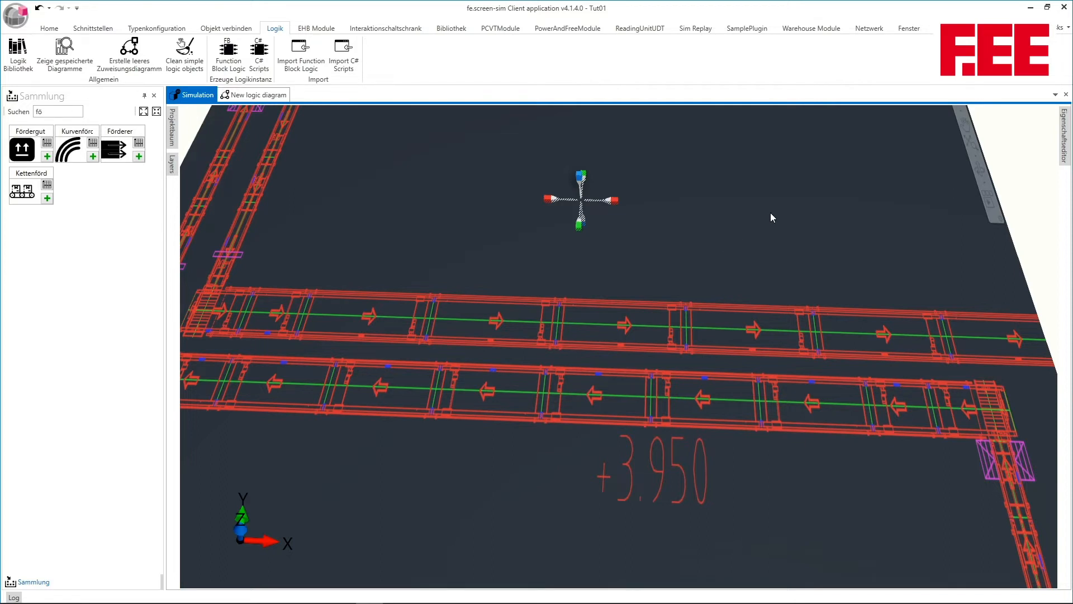
Pin the properties editor open, activate the measurement tool and pull its two measuring points apart
{"action": "mouse_move", "coordinate": [1064, 137]}
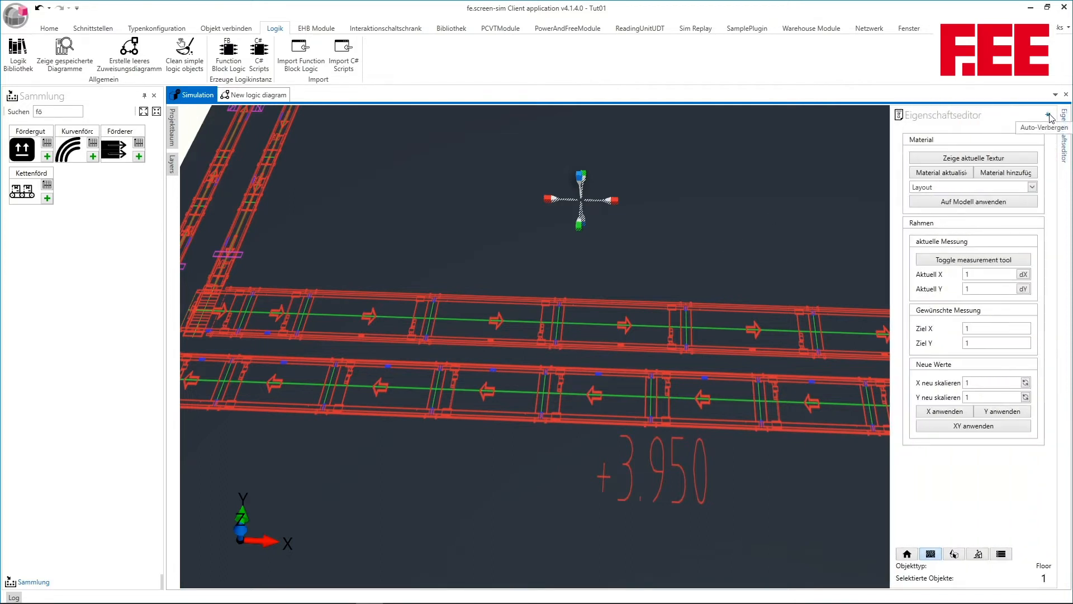
{"action": "left_click", "coordinate": [1048, 115]}
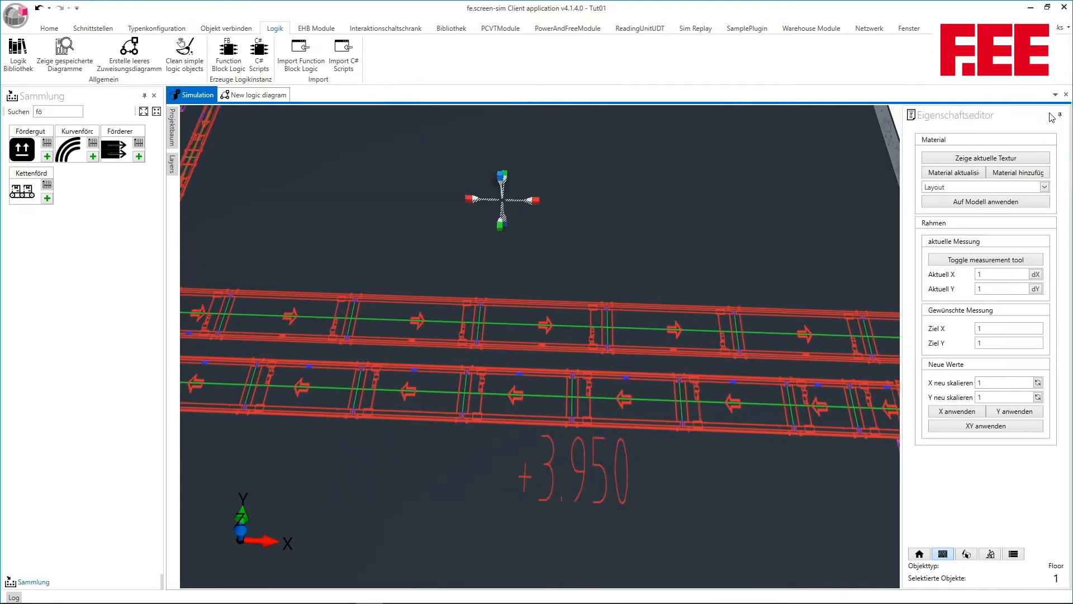
{"action": "left_click", "coordinate": [990, 263]}
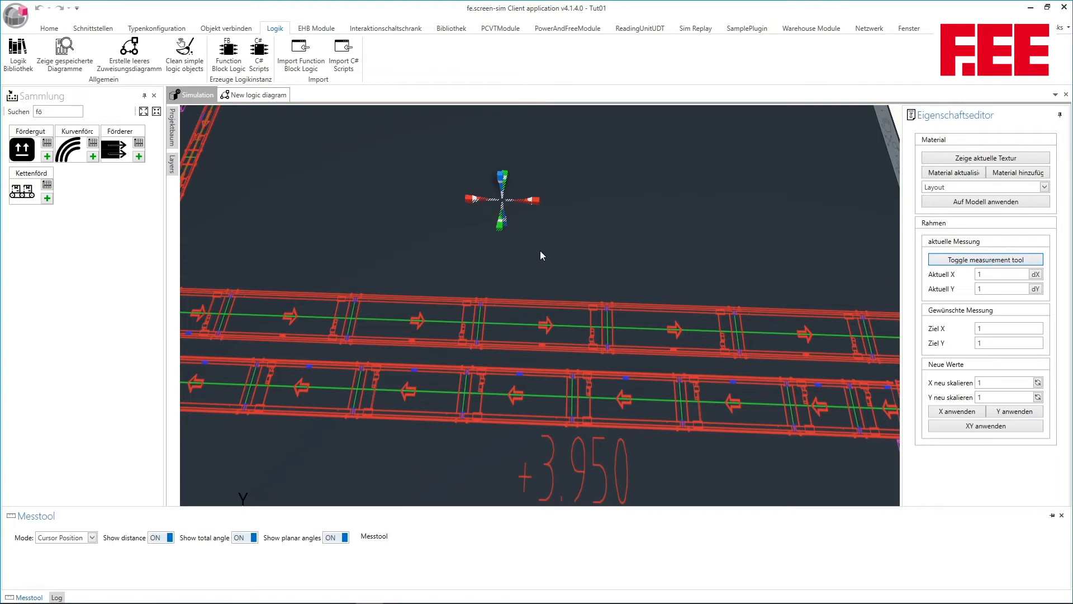
{"action": "left_click_drag", "start_coordinate": [502, 226], "coordinate": [501, 273]}
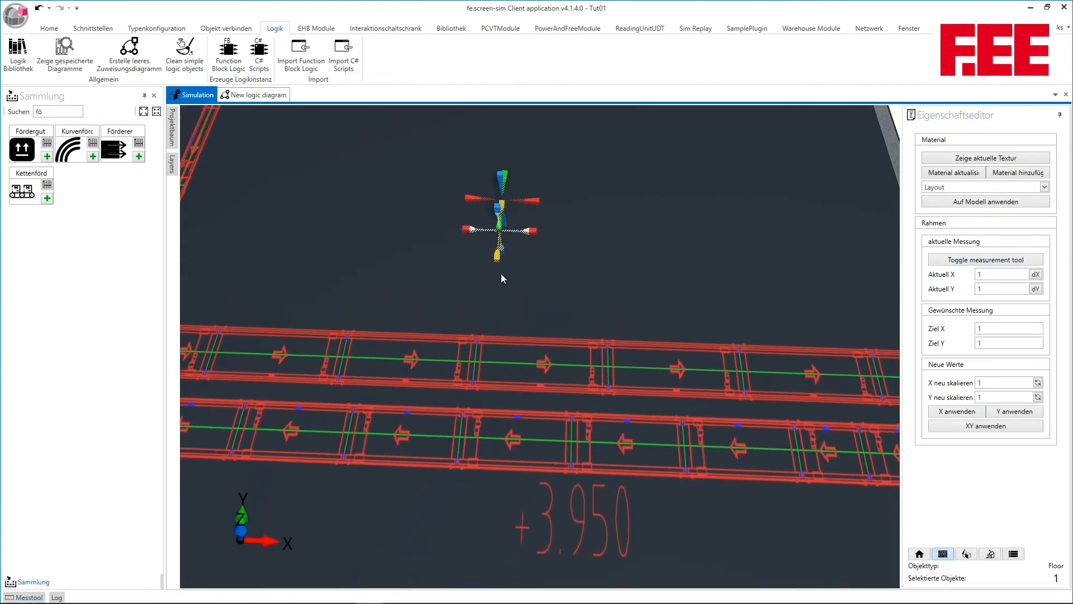
{"action": "left_click_drag", "start_coordinate": [534, 203], "coordinate": [703, 207]}
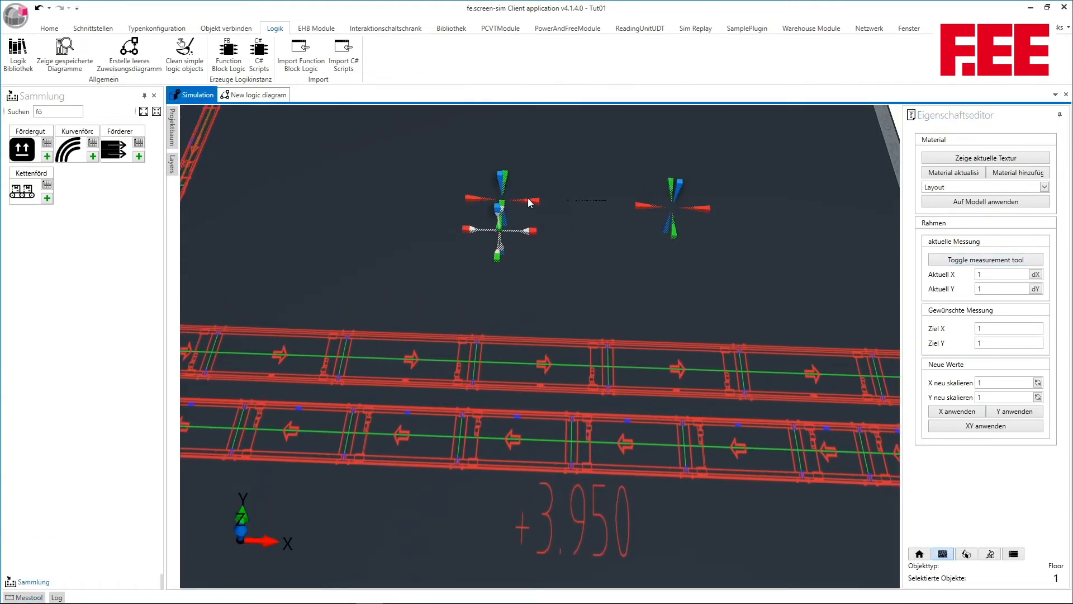
{"action": "left_click_drag", "start_coordinate": [528, 203], "coordinate": [697, 325]}
{"action": "left_click_drag", "start_coordinate": [785, 317], "coordinate": [646, 290]}
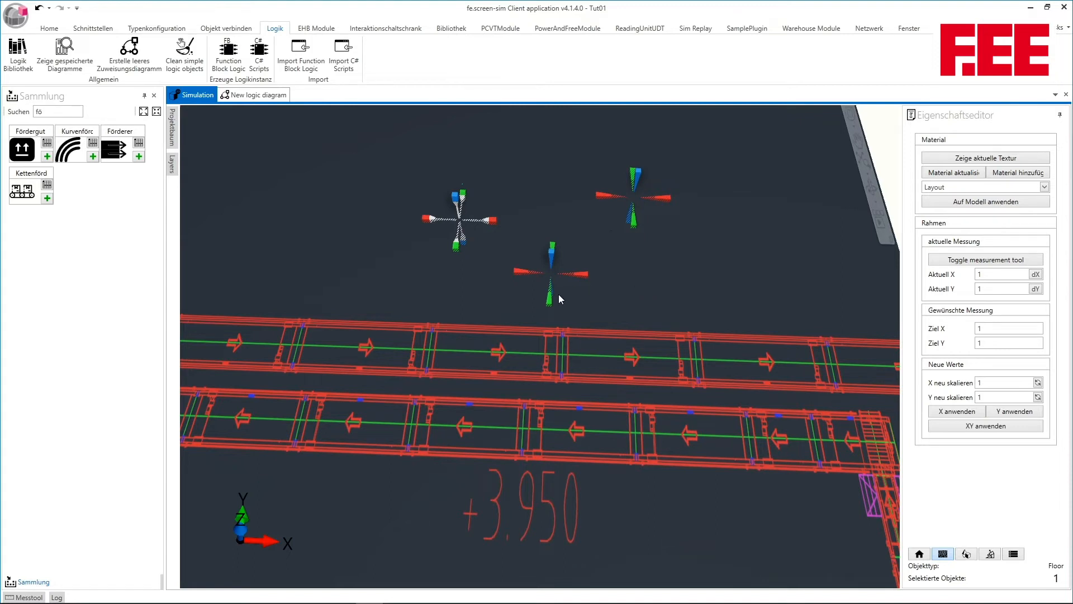
Place the two measuring points on opposite long edges of the upper conveyor line, aligned with each other along Y
{"action": "left_click_drag", "start_coordinate": [551, 302], "coordinate": [539, 428]}
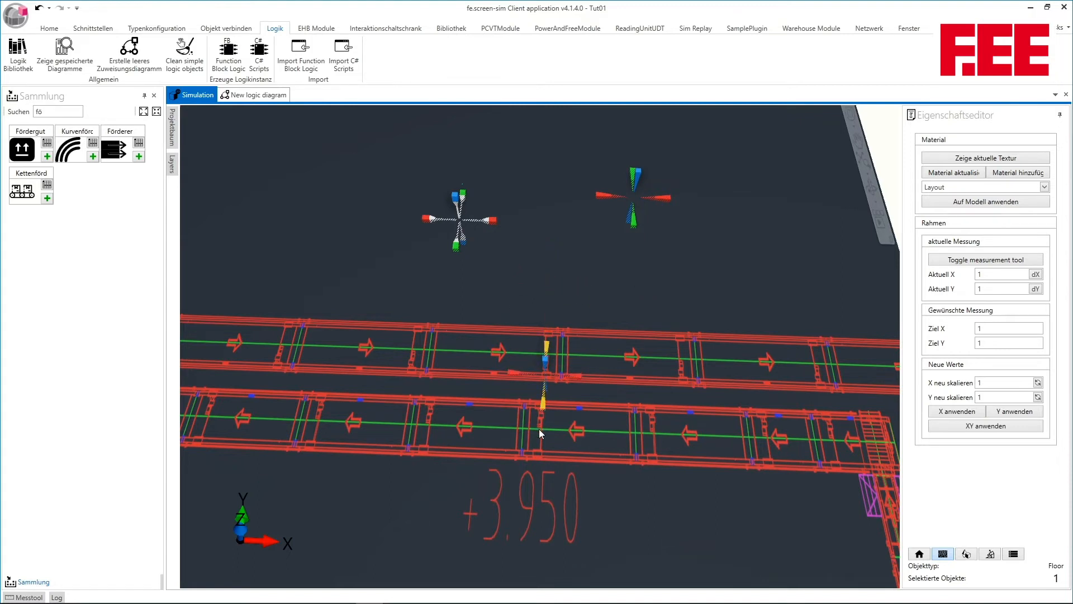
{"action": "left_click_drag", "start_coordinate": [592, 334], "coordinate": [600, 344]}
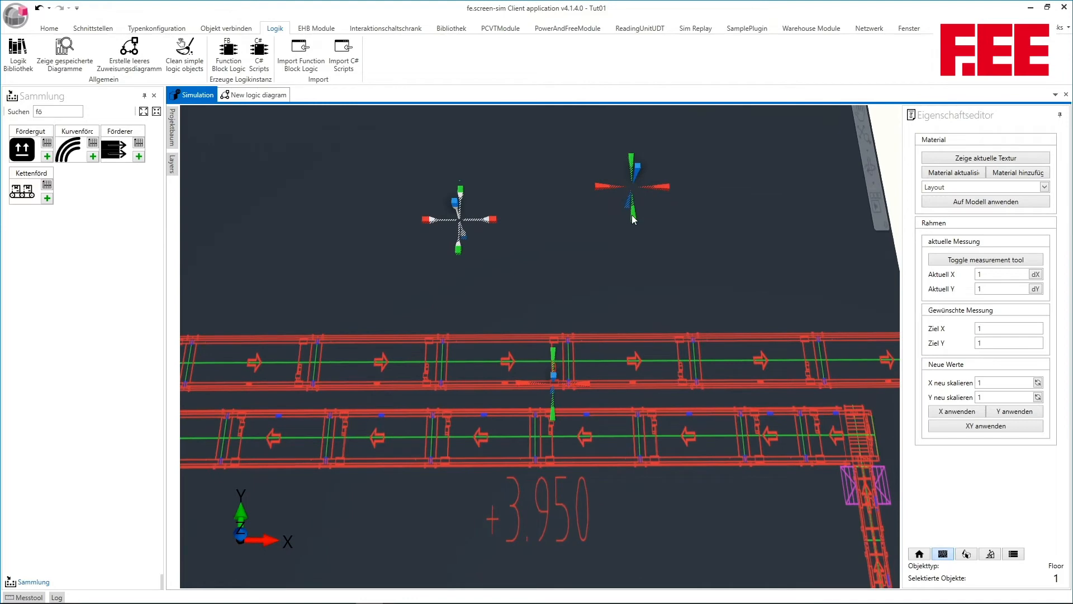
{"action": "left_click_drag", "start_coordinate": [634, 214], "coordinate": [635, 384]}
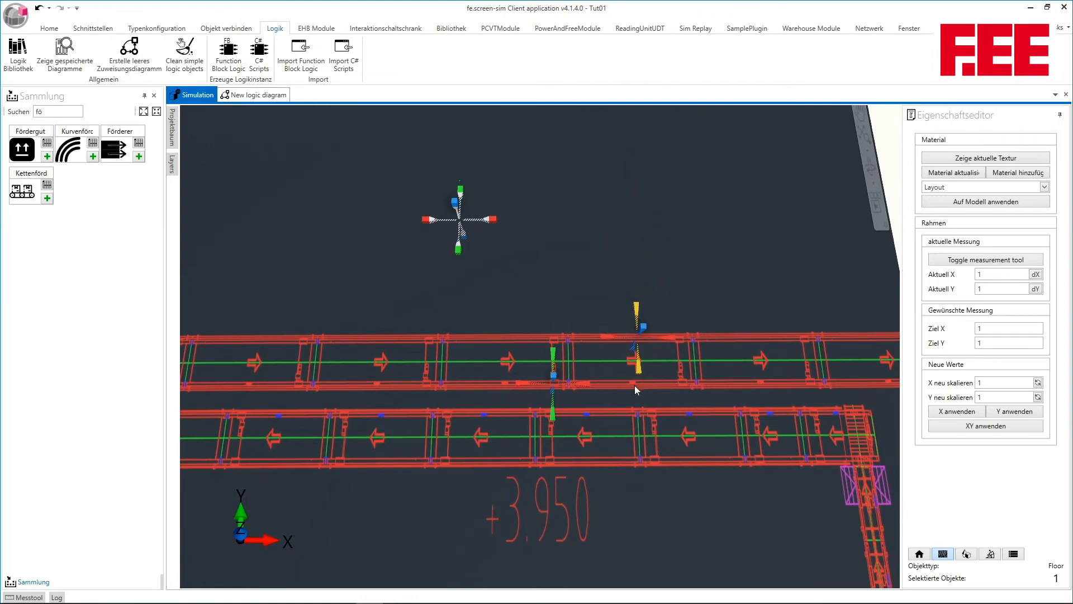
{"action": "left_click_drag", "start_coordinate": [605, 333], "coordinate": [524, 332]}
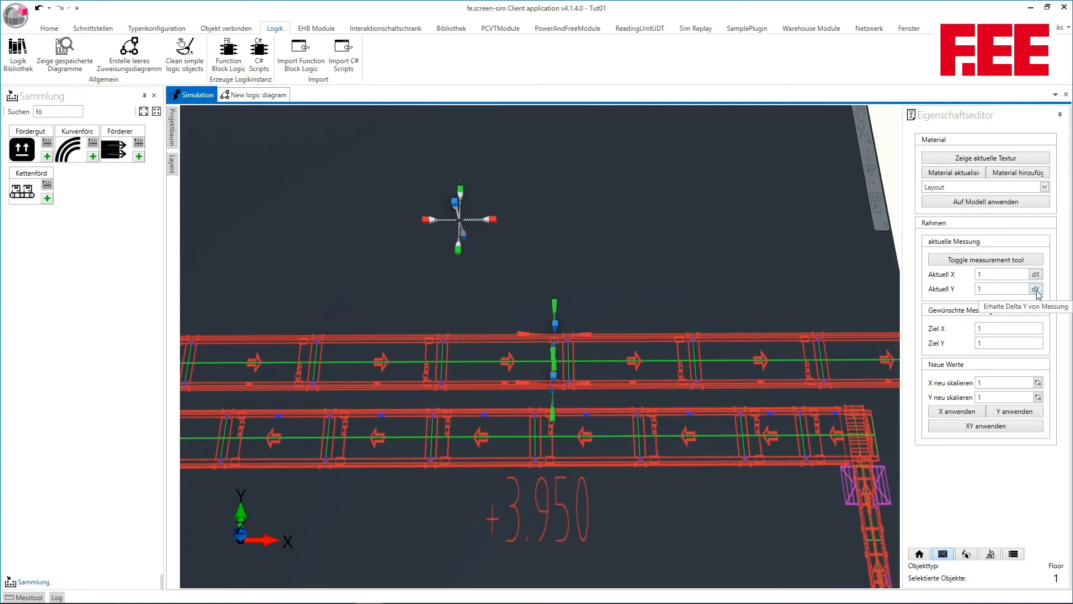
Adopt the measured delta Y as the current value, set the target Y to 0,9 and apply the Y scaling
{"action": "left_click", "coordinate": [1035, 289]}
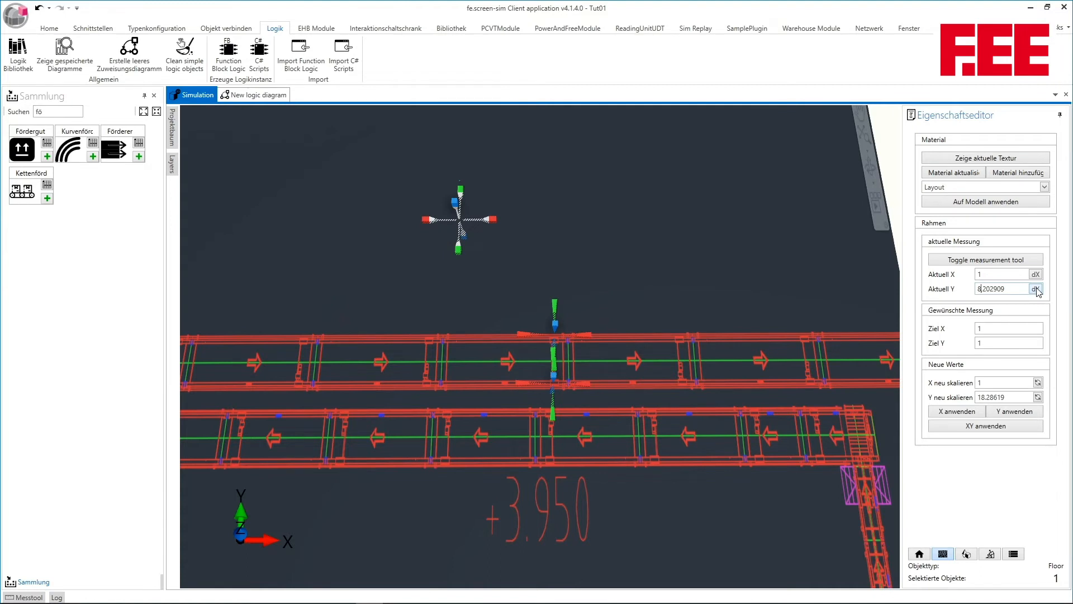
{"action": "double_click", "coordinate": [978, 344]}
{"action": "left_click", "coordinate": [1013, 412]}
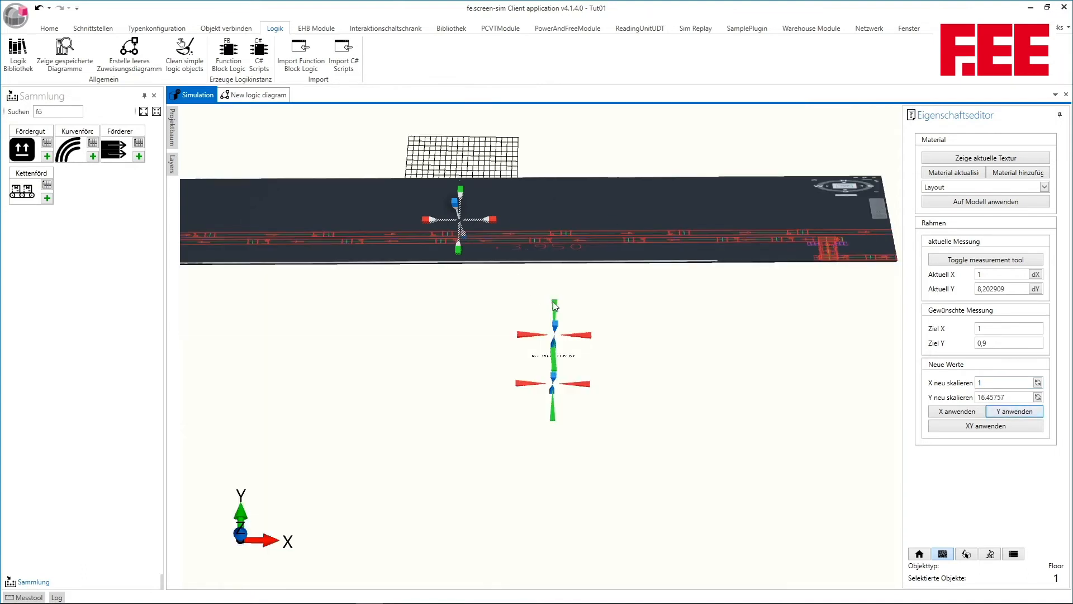
Move both measuring points onto neighbouring segment joints of the lower conveyor line, aligned with each other along X
{"action": "left_click_drag", "start_coordinate": [553, 304], "coordinate": [563, 156]}
{"action": "left_click_drag", "start_coordinate": [553, 361], "coordinate": [709, 303]}
{"action": "scroll", "coordinate": [592, 240], "scroll_direction": "up", "scroll_amount": 4}
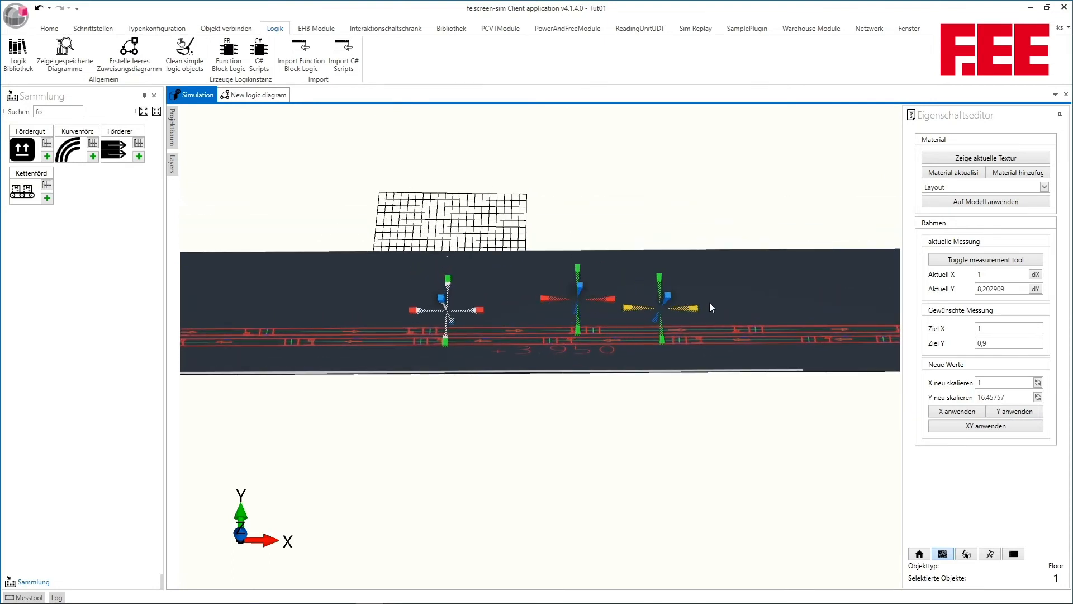
{"action": "left_click_drag", "start_coordinate": [578, 326], "coordinate": [495, 343]}
{"action": "scroll", "coordinate": [589, 330], "scroll_direction": "up", "scroll_amount": 4}
{"action": "scroll", "coordinate": [495, 343], "scroll_direction": "up", "scroll_amount": 3}
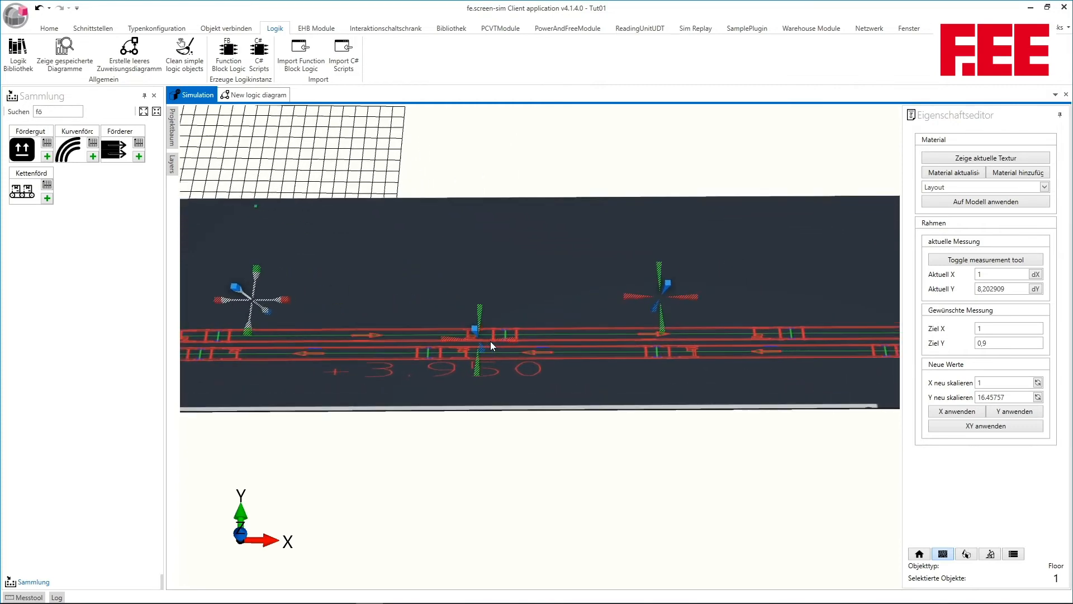
{"action": "left_click_drag", "start_coordinate": [393, 347], "coordinate": [433, 355]}
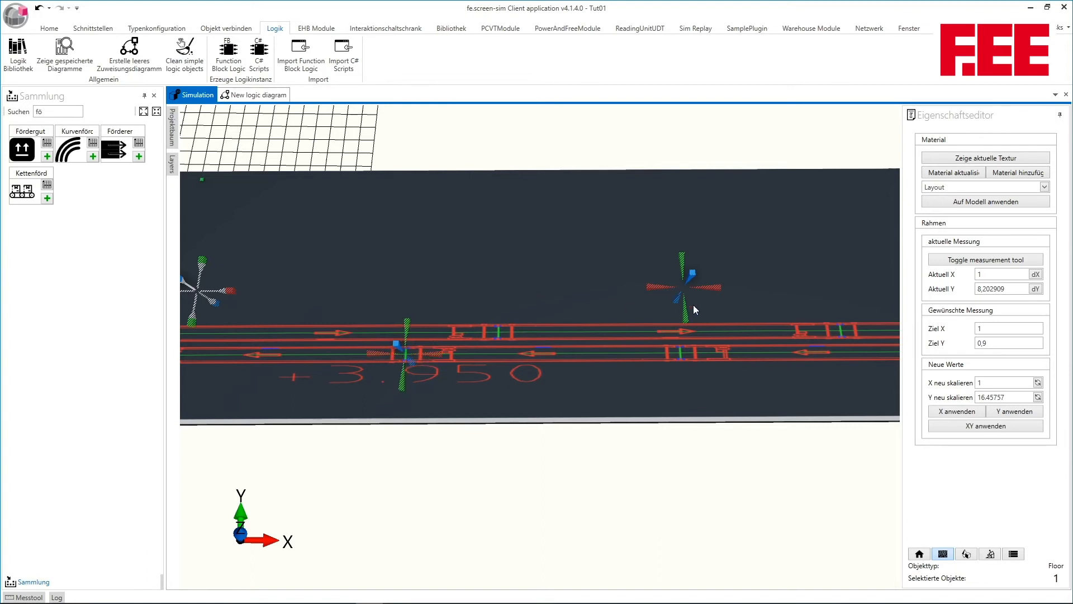
{"action": "mouse_move", "coordinate": [689, 330]}
{"action": "left_mouse_down"}
{"action": "mouse_move", "coordinate": [690, 380]}
{"action": "mouse_move", "coordinate": [652, 356]}
{"action": "mouse_move", "coordinate": [676, 326]}
{"action": "left_mouse_up"}
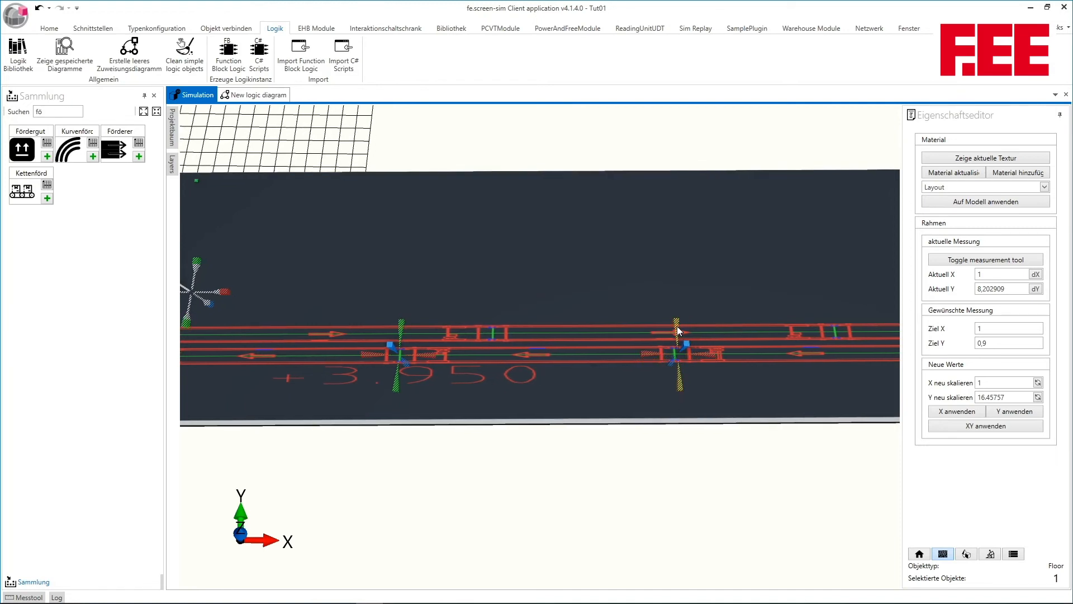
Adopt the measured delta X as the current value, set the target X to 2 and apply the X scaling
{"action": "left_click", "coordinate": [1035, 274]}
{"action": "double_click", "coordinate": [1000, 332]}
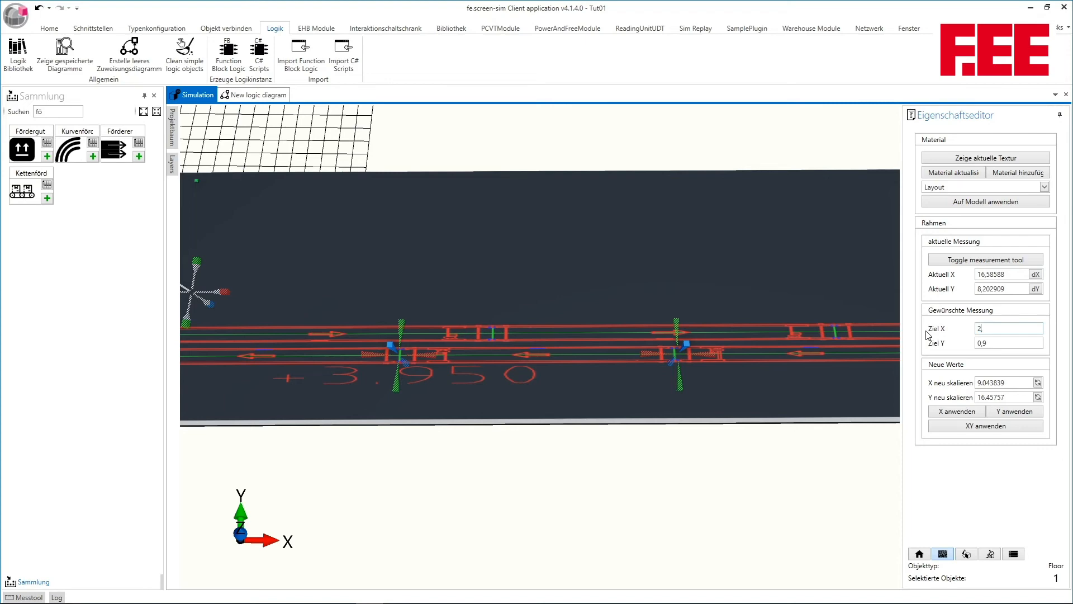
{"action": "type", "text": "2,"}
{"action": "key", "text": "BackSpace"}
{"action": "left_click", "coordinate": [962, 414]}
Measure the length of one lower conveyor segment by moving both measuring points back onto its neighbouring joints
{"action": "mouse_move", "coordinate": [435, 327]}
{"action": "left_mouse_down"}
{"action": "mouse_move", "coordinate": [699, 277]}
{"action": "mouse_move", "coordinate": [432, 328]}
{"action": "left_mouse_up"}
{"action": "scroll", "coordinate": [696, 287], "scroll_direction": "up", "scroll_amount": 3}
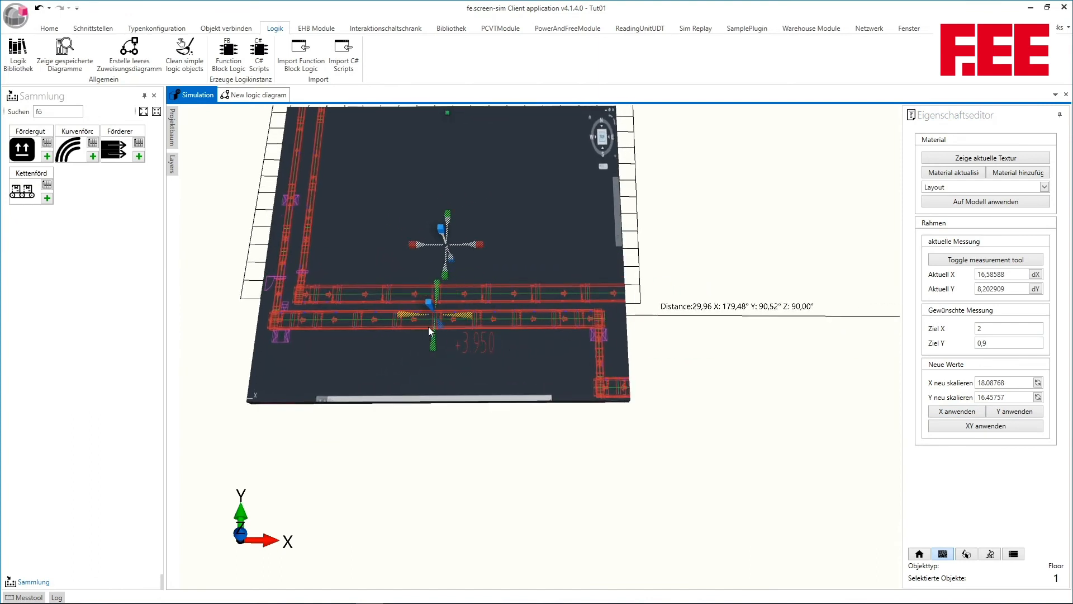
{"action": "left_click_drag", "start_coordinate": [760, 448], "coordinate": [579, 439]}
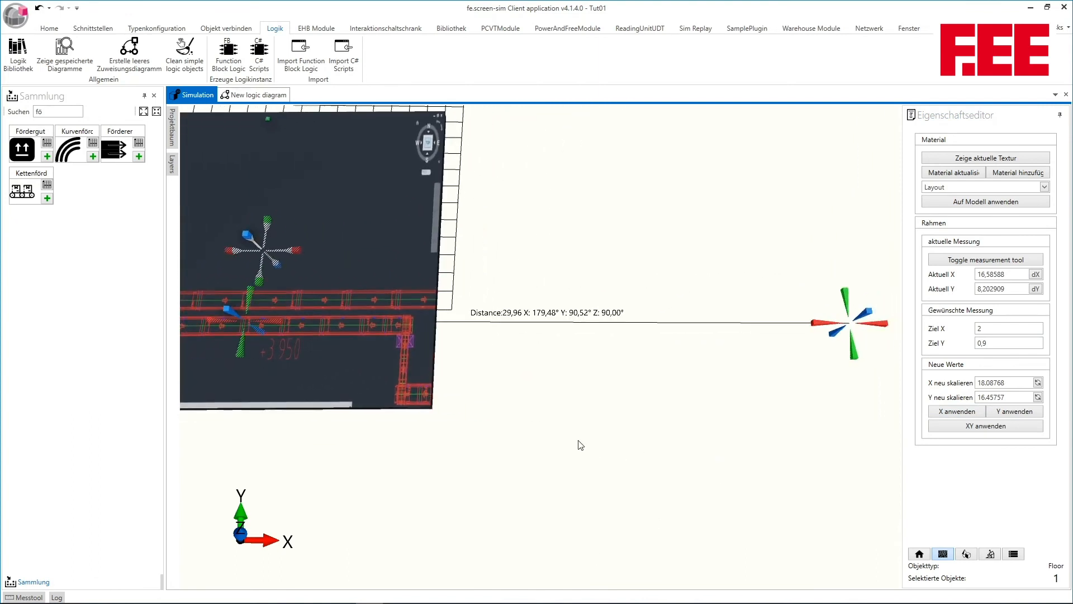
{"action": "left_click_drag", "start_coordinate": [820, 323], "coordinate": [566, 303]}
{"action": "scroll", "coordinate": [344, 316], "scroll_direction": "up", "scroll_amount": 1}
{"action": "scroll", "coordinate": [595, 335], "scroll_direction": "up", "scroll_amount": 3}
{"action": "scroll", "coordinate": [499, 345], "scroll_direction": "up", "scroll_amount": 3}
{"action": "scroll", "coordinate": [553, 290], "scroll_direction": "up", "scroll_amount": 2}
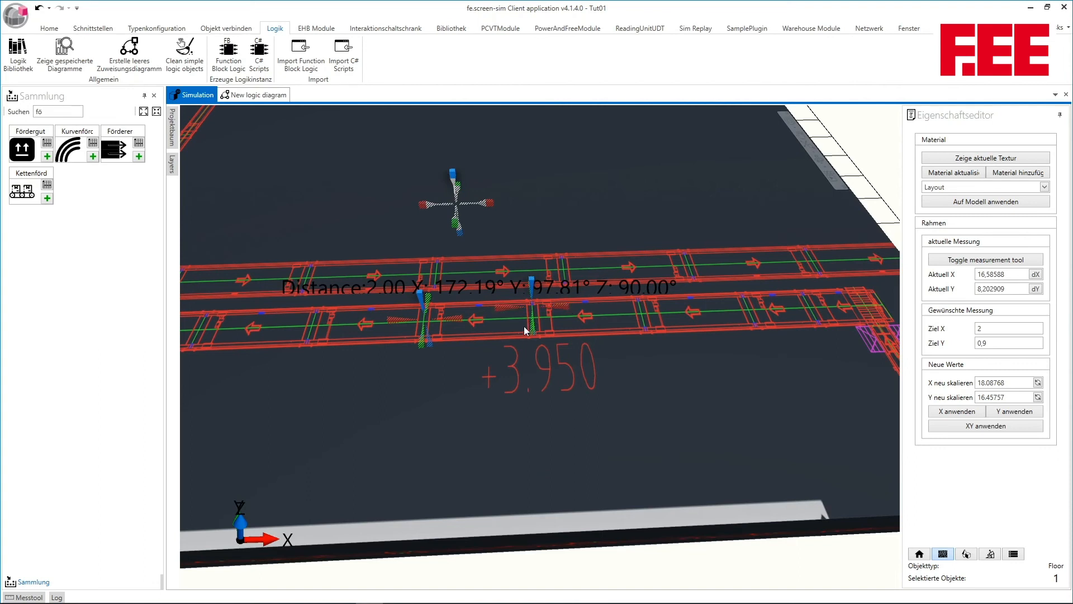
Measure the lower conveyor's width by placing the two measuring points on its opposite long edges
{"action": "left_click_drag", "start_coordinate": [534, 329], "coordinate": [540, 381]}
{"action": "mouse_move", "coordinate": [448, 318]}
{"action": "left_mouse_down"}
{"action": "mouse_move", "coordinate": [557, 320]}
{"action": "mouse_move", "coordinate": [463, 314]}
{"action": "mouse_move", "coordinate": [401, 344]}
{"action": "mouse_move", "coordinate": [340, 401]}
{"action": "mouse_move", "coordinate": [458, 404]}
{"action": "mouse_move", "coordinate": [488, 354]}
{"action": "mouse_move", "coordinate": [479, 351]}
{"action": "left_mouse_up"}
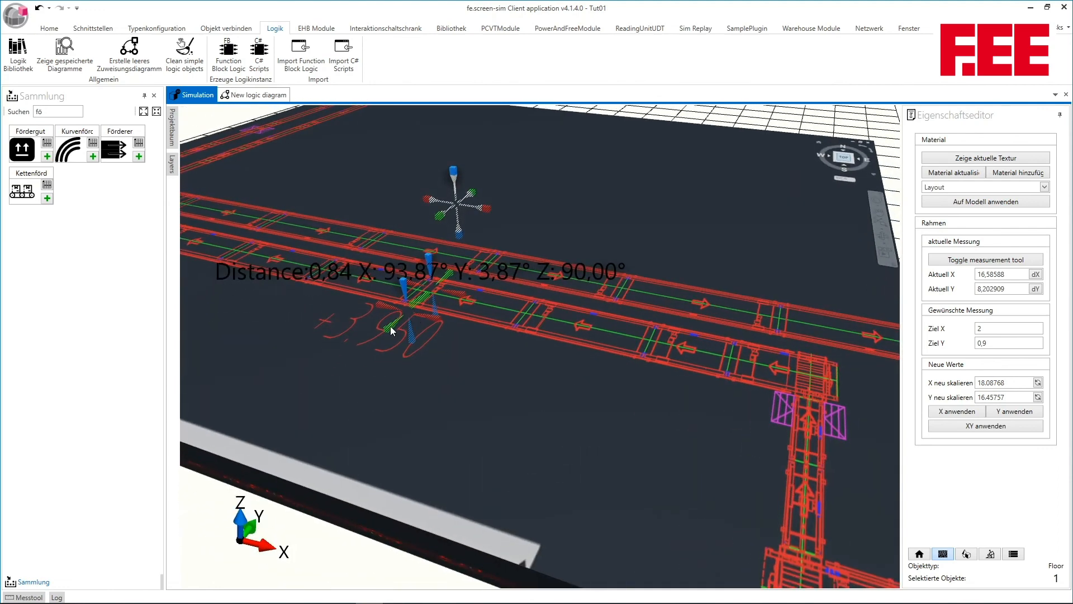
{"action": "left_click_drag", "start_coordinate": [390, 326], "coordinate": [392, 327]}
{"action": "mouse_move", "coordinate": [497, 314]}
{"action": "left_mouse_down"}
{"action": "mouse_move", "coordinate": [499, 330]}
{"action": "mouse_move", "coordinate": [466, 302]}
{"action": "left_mouse_up"}
{"action": "mouse_move", "coordinate": [624, 304]}
{"action": "left_mouse_down"}
{"action": "mouse_move", "coordinate": [656, 304]}
{"action": "mouse_move", "coordinate": [555, 283]}
{"action": "mouse_move", "coordinate": [528, 257]}
{"action": "left_mouse_up"}
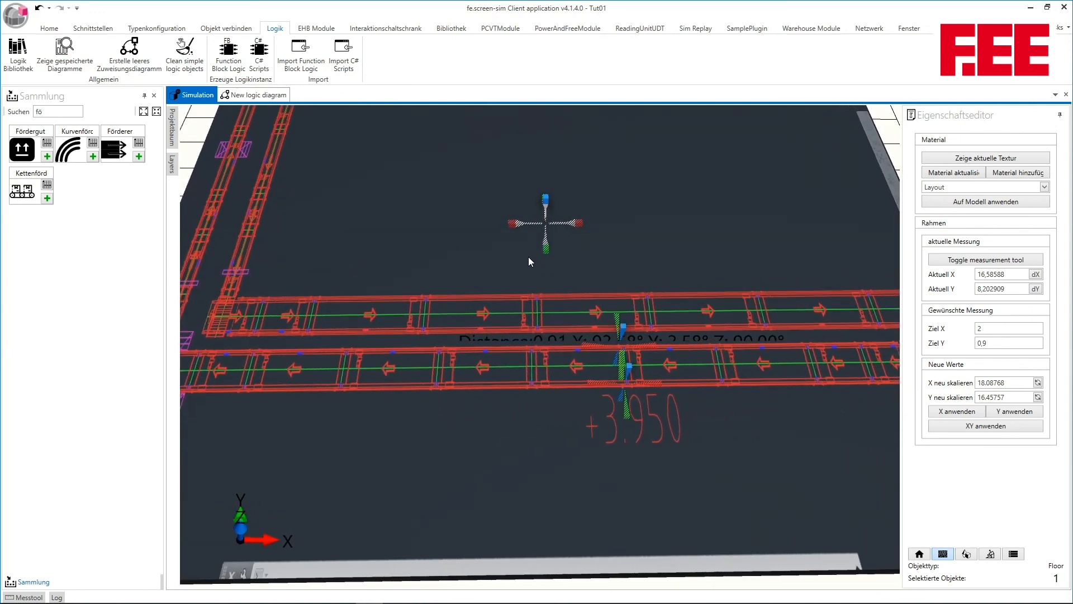